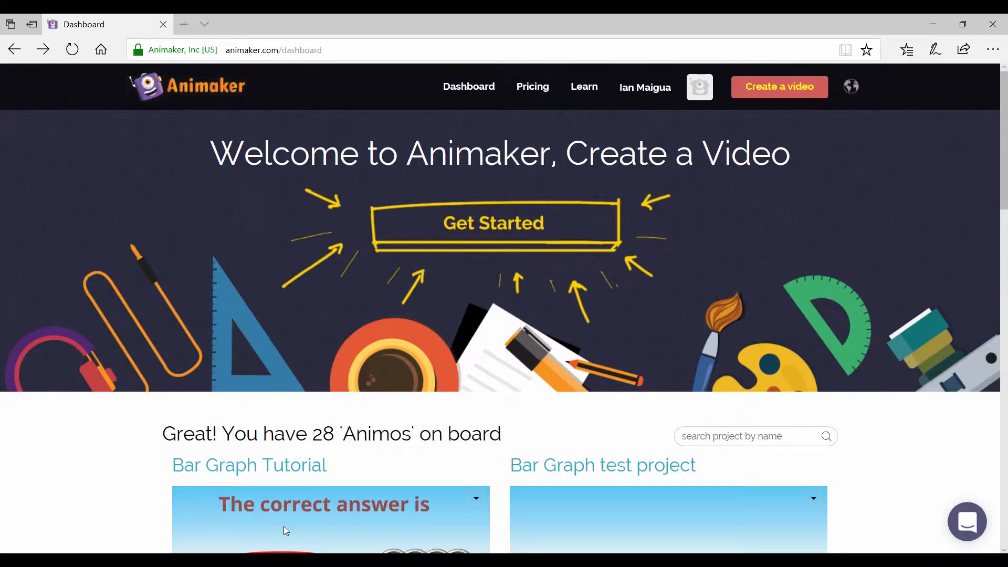
Start a new Animaker video project and preview the ambitious-day background track in the music library
click(493, 224)
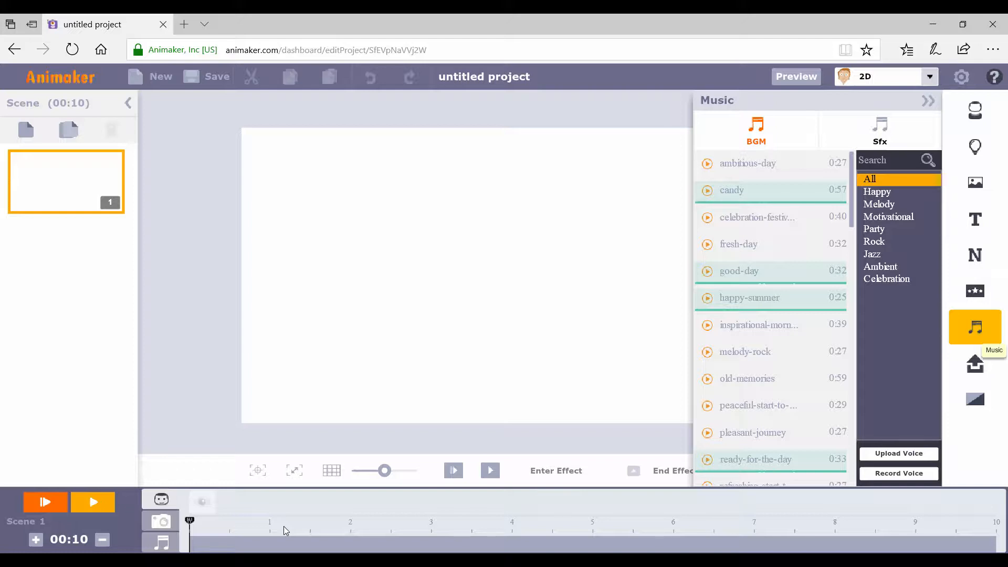
click(707, 163)
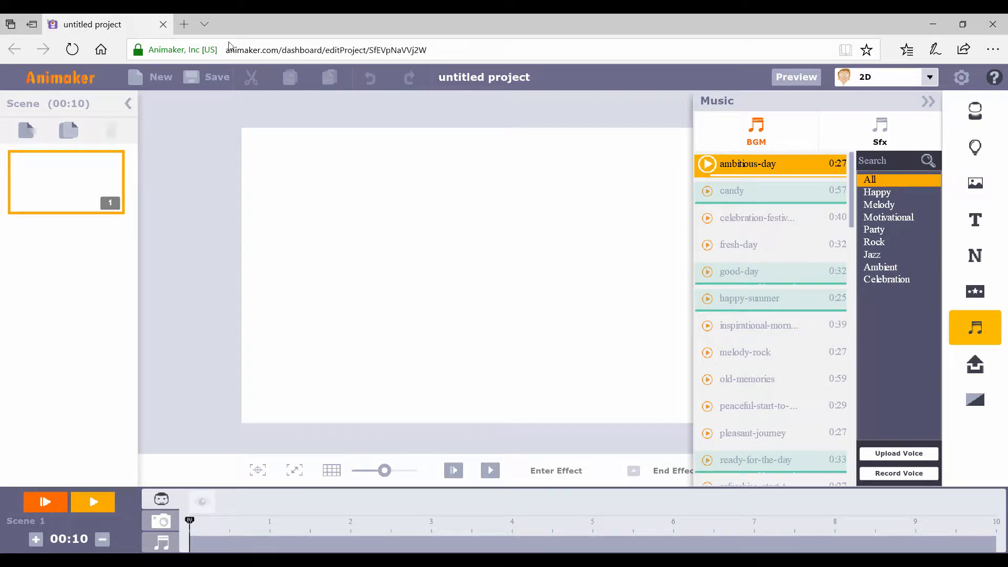
Open the audacityteam.org website in a new browser tab
click(183, 25)
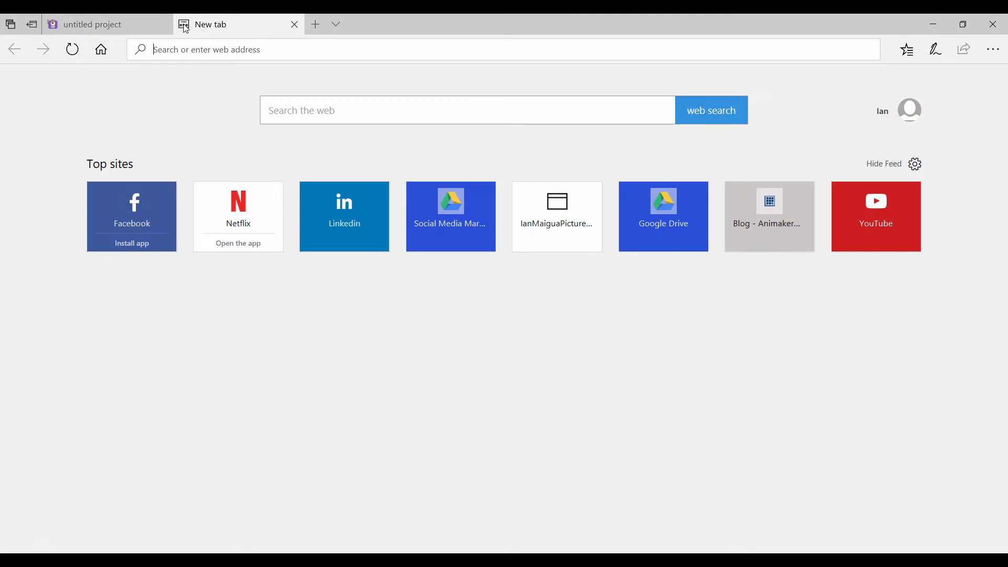
text(audacit)
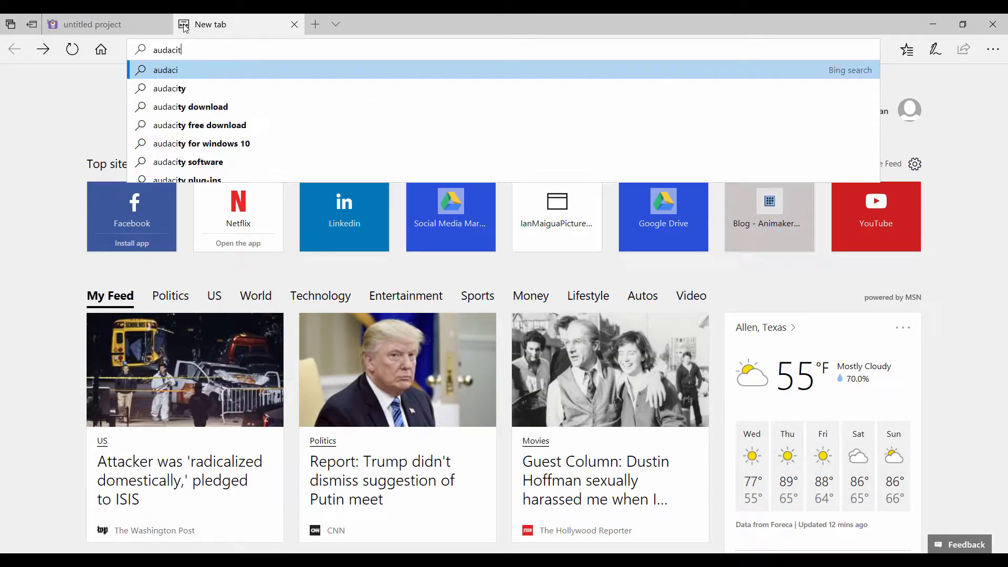
text(yteam.org)
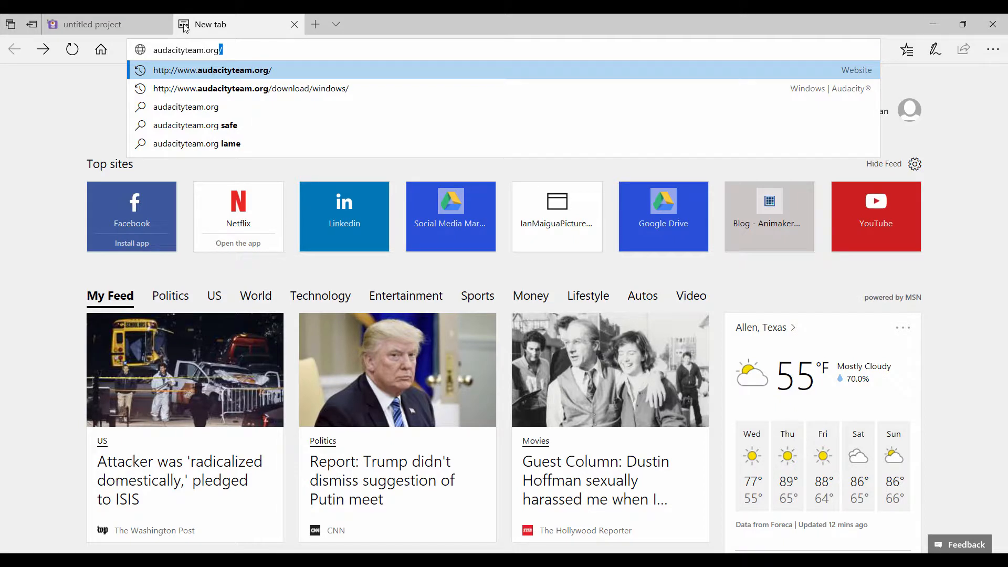
key(Return)
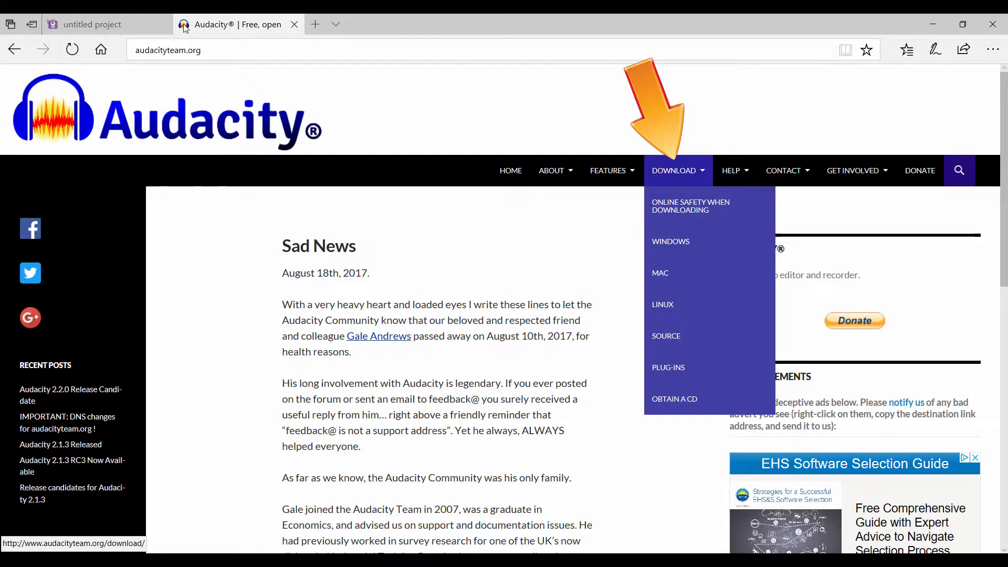
Download the Audacity 2.1.3 Windows installer from the site's download page and save it
click(674, 171)
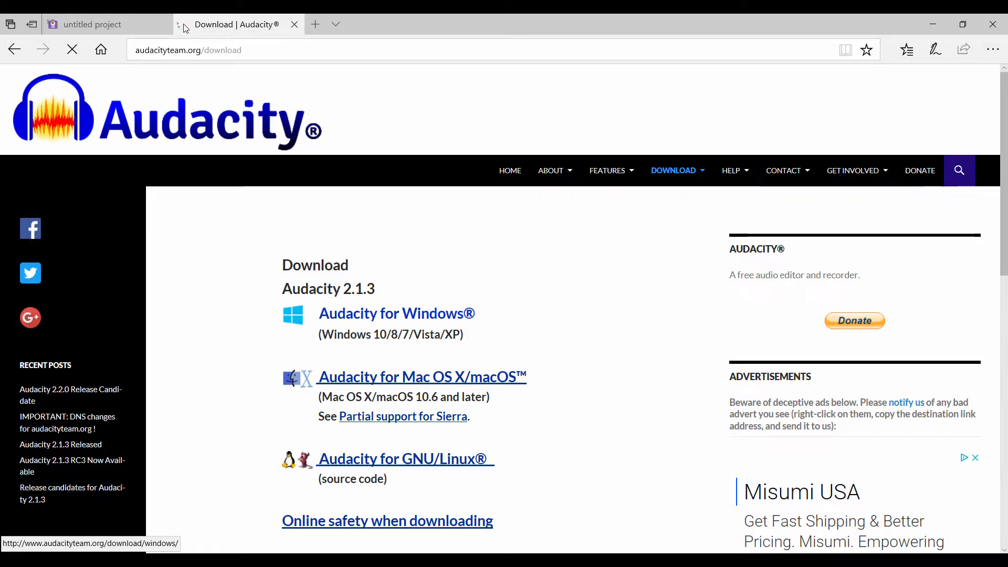
click(397, 313)
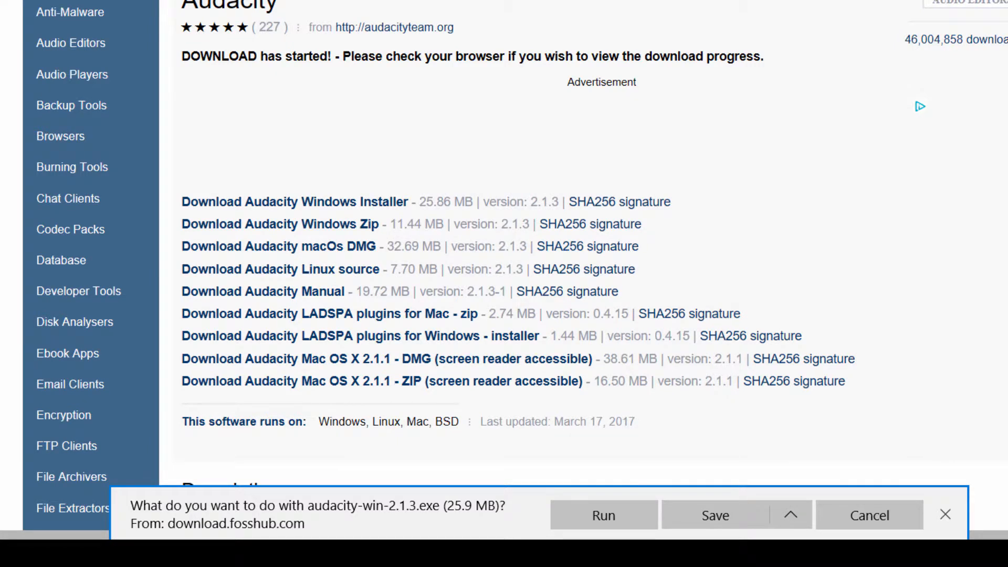
click(726, 515)
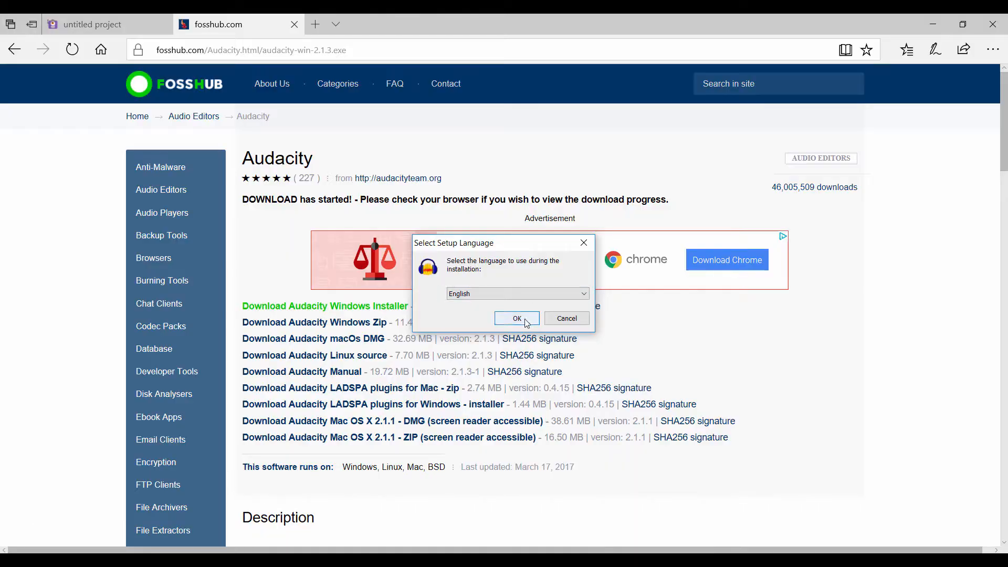
Install Audacity in English with the default setup options, launch it and dismiss the welcome message
click(518, 320)
click(574, 394)
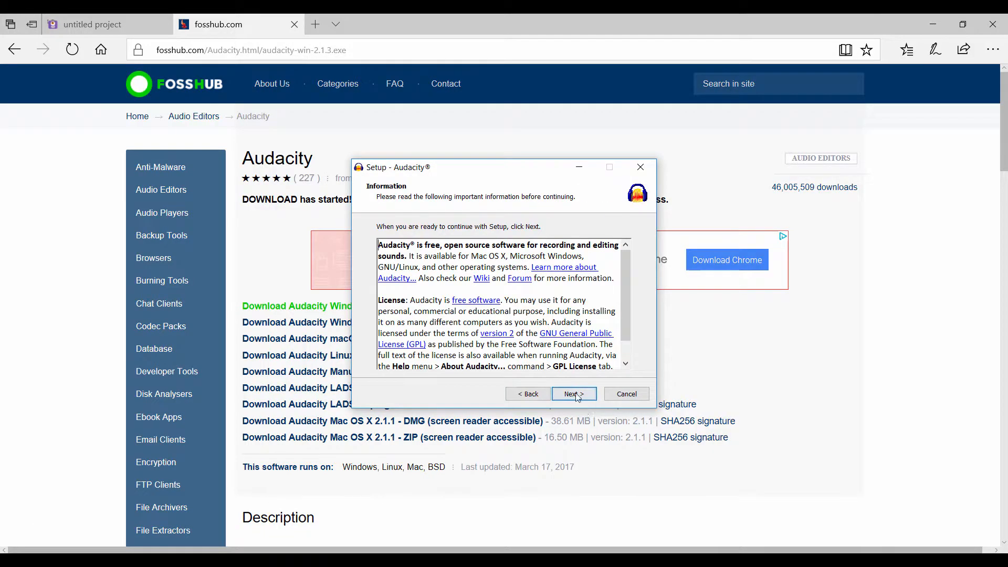
click(576, 395)
click(578, 397)
click(580, 398)
click(581, 398)
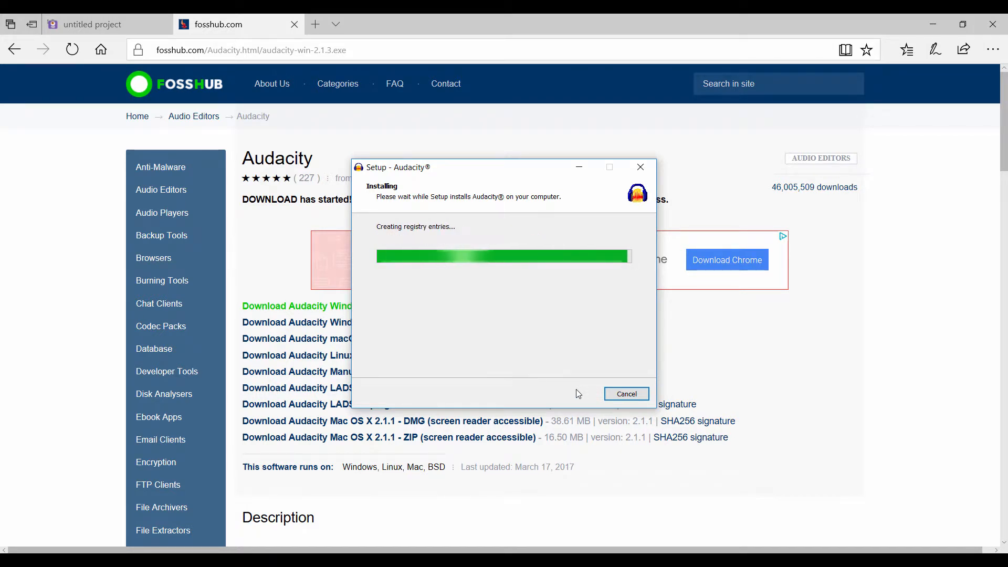
click(577, 394)
click(580, 395)
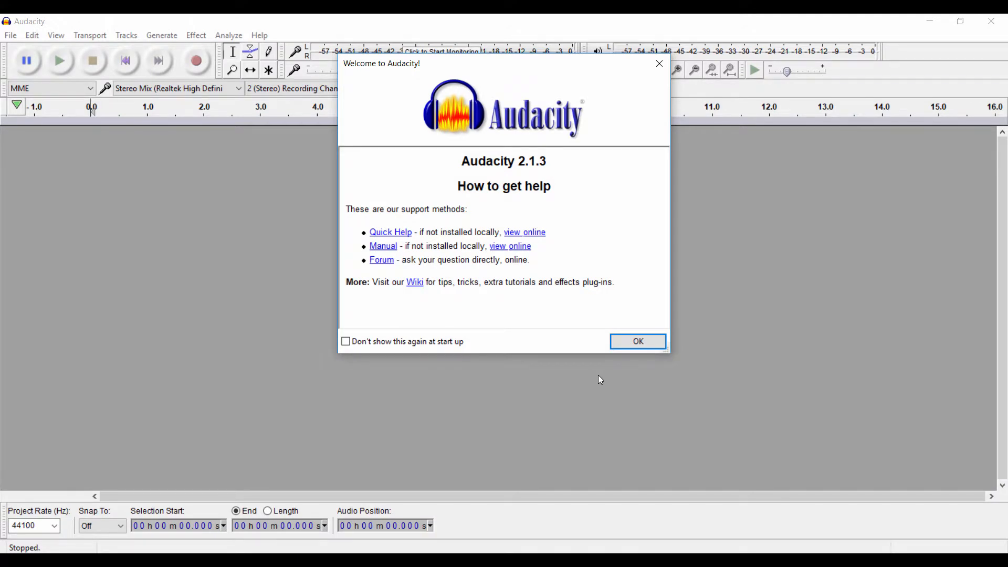
click(638, 342)
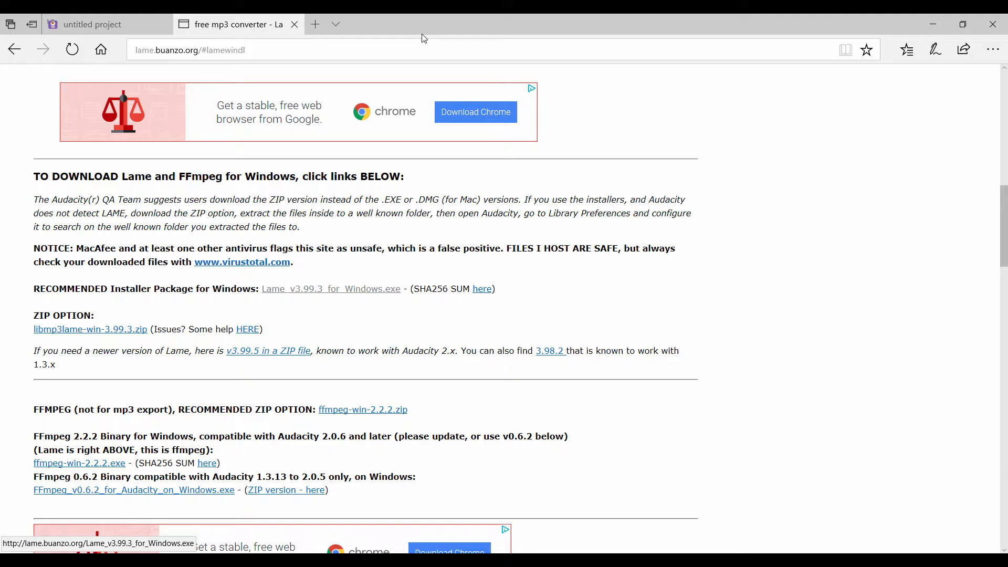
Save the recommended Lame_v3.99.3_for_Windows.exe package from the LAME download page and run the installer
click(331, 289)
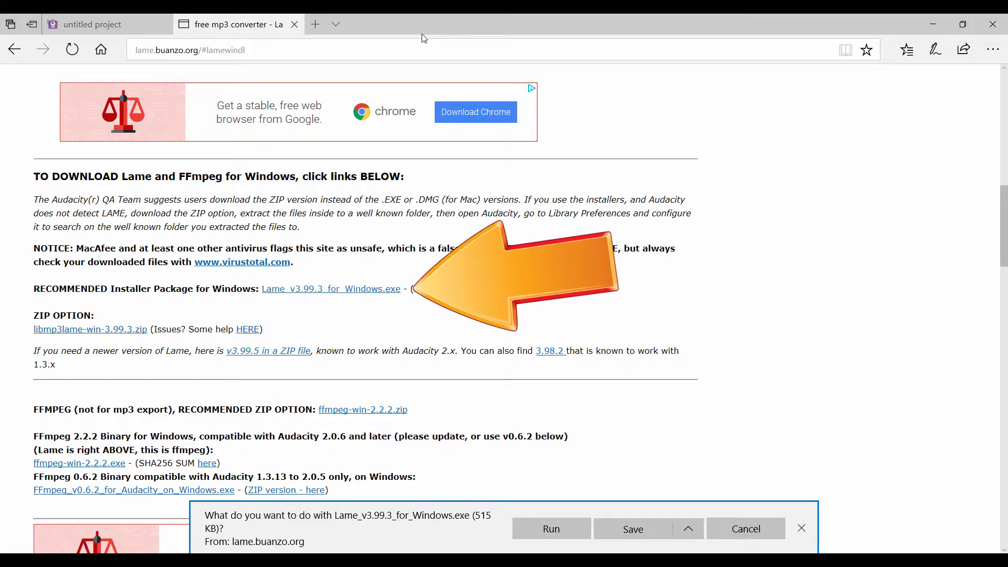
click(632, 529)
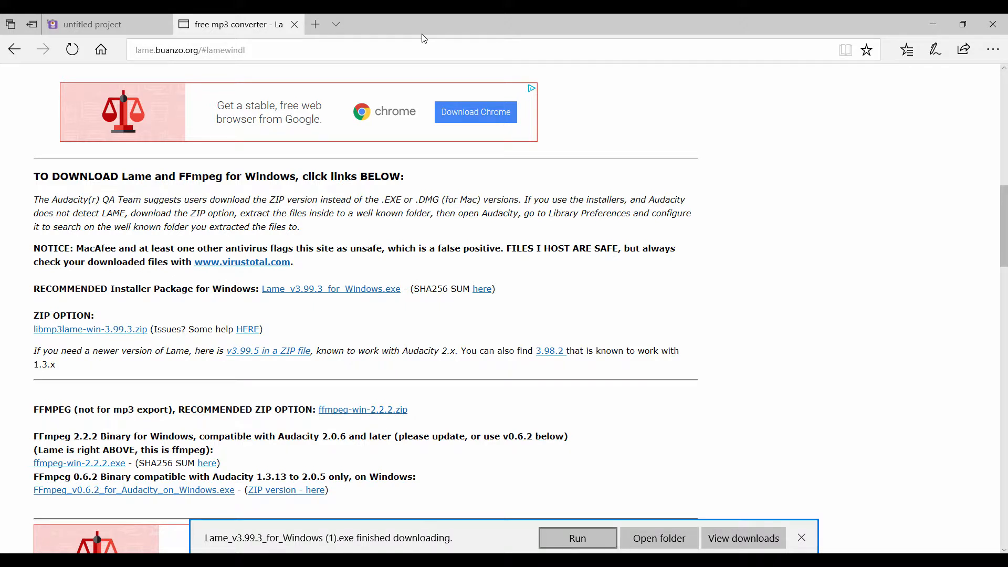
click(607, 544)
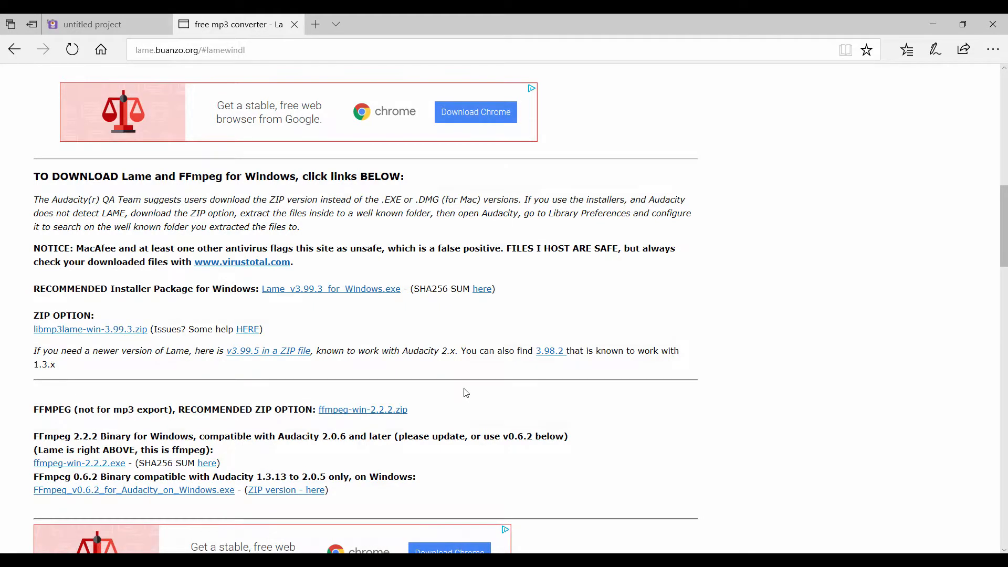
Complete the LAME setup wizard with its default options
click(574, 395)
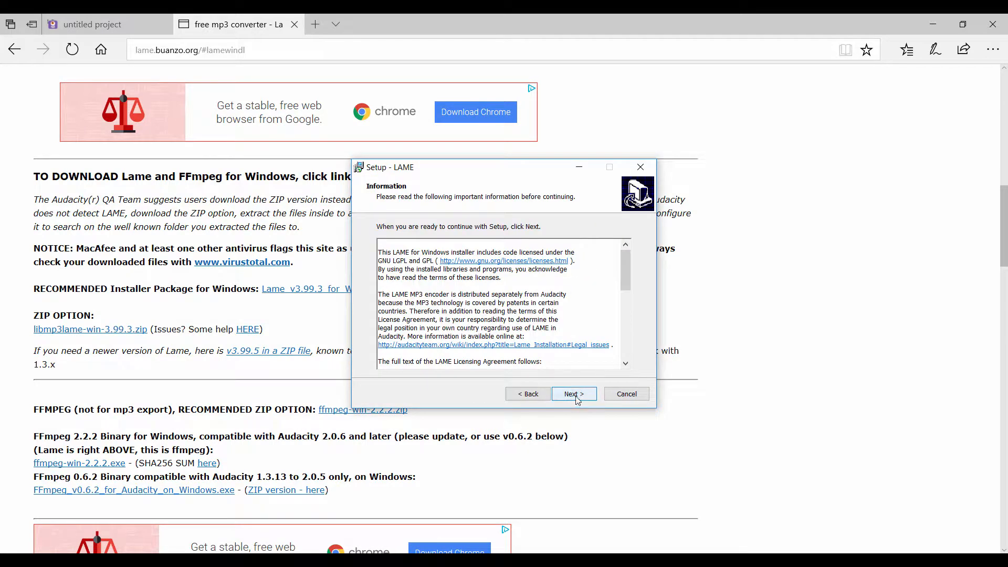
click(575, 396)
click(578, 397)
click(579, 397)
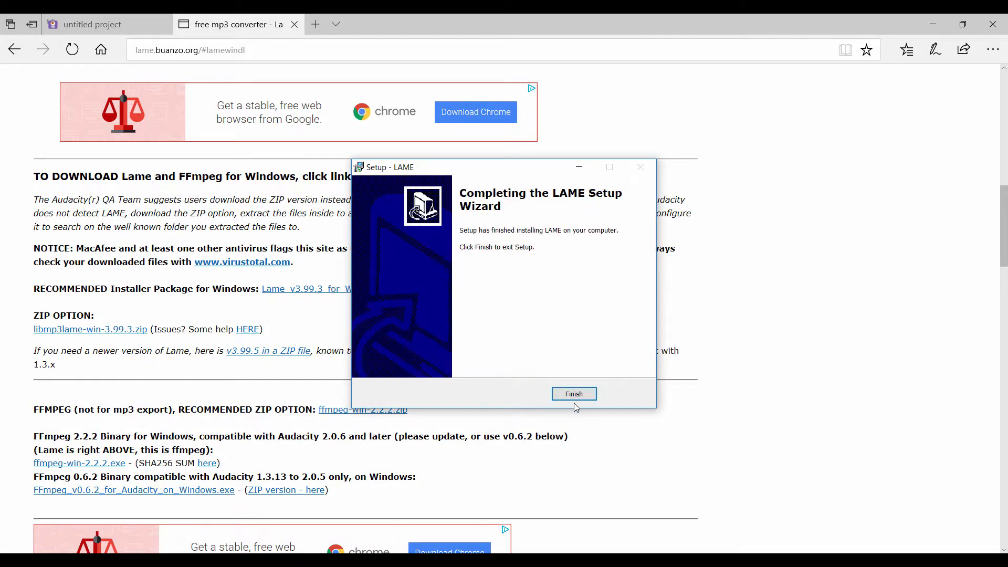
click(574, 394)
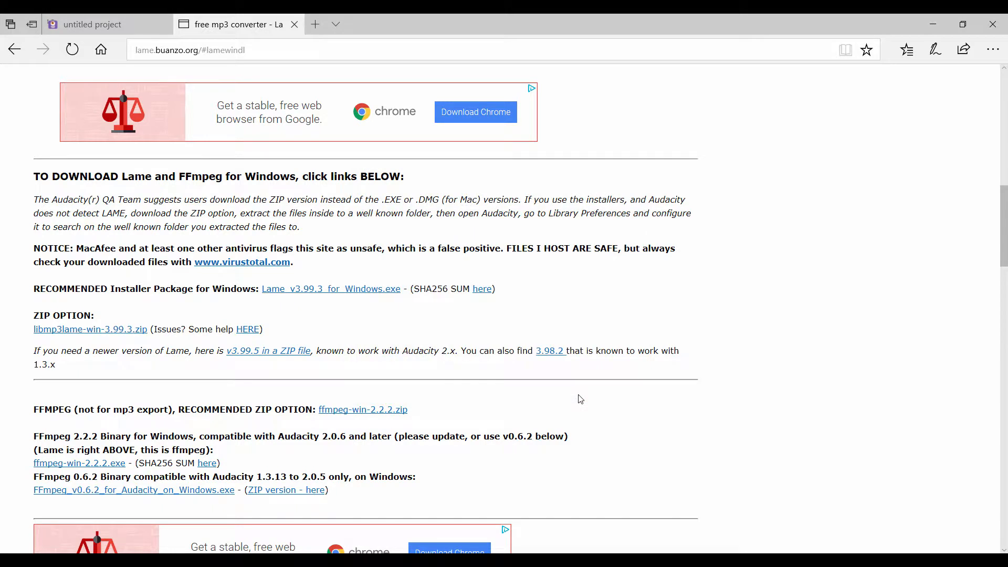
Switch to the Windows Control Panel and open the Sound settings under Hardware and Sound
click(115, 563)
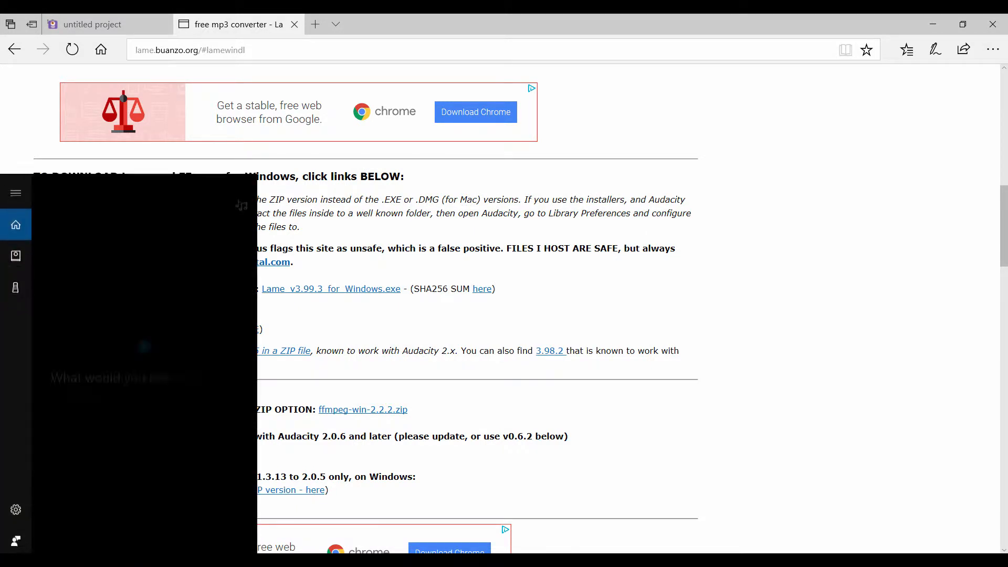
text(control)
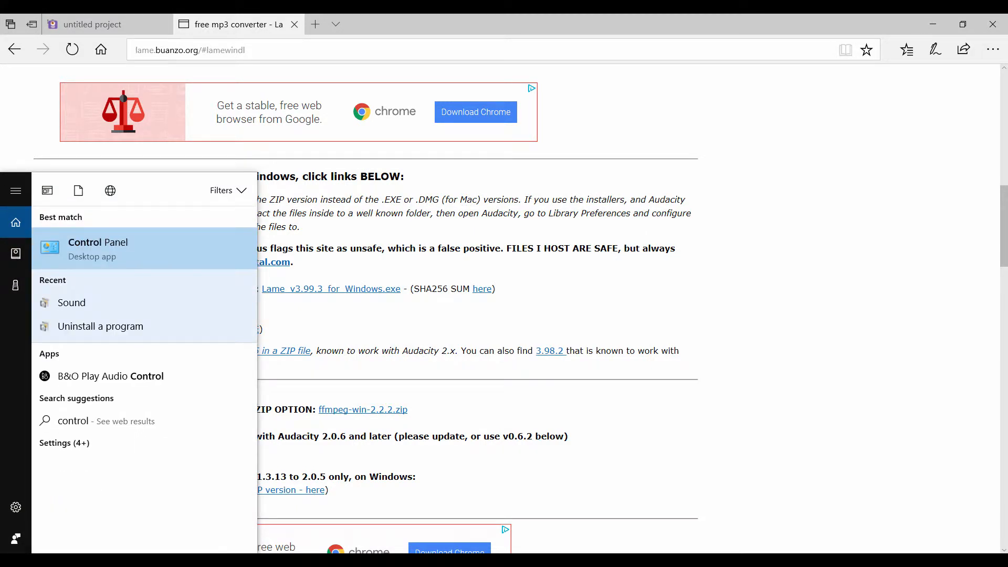
text( pane)
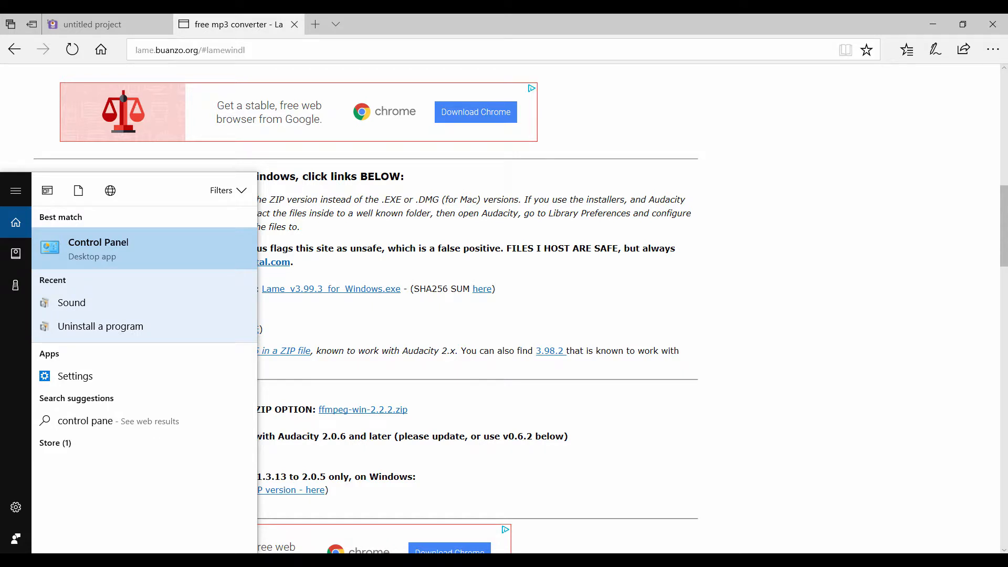
key(Return)
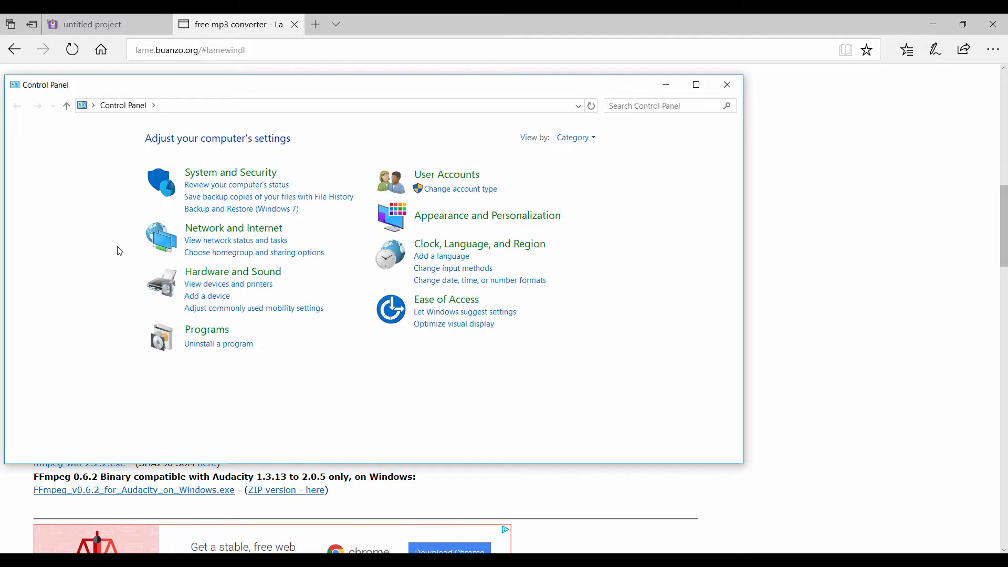
click(221, 273)
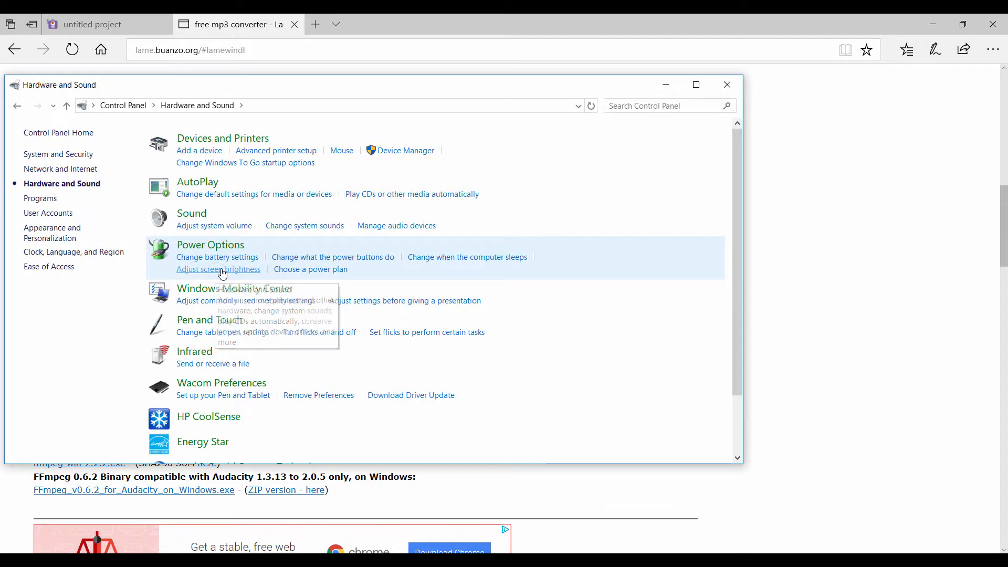
click(197, 217)
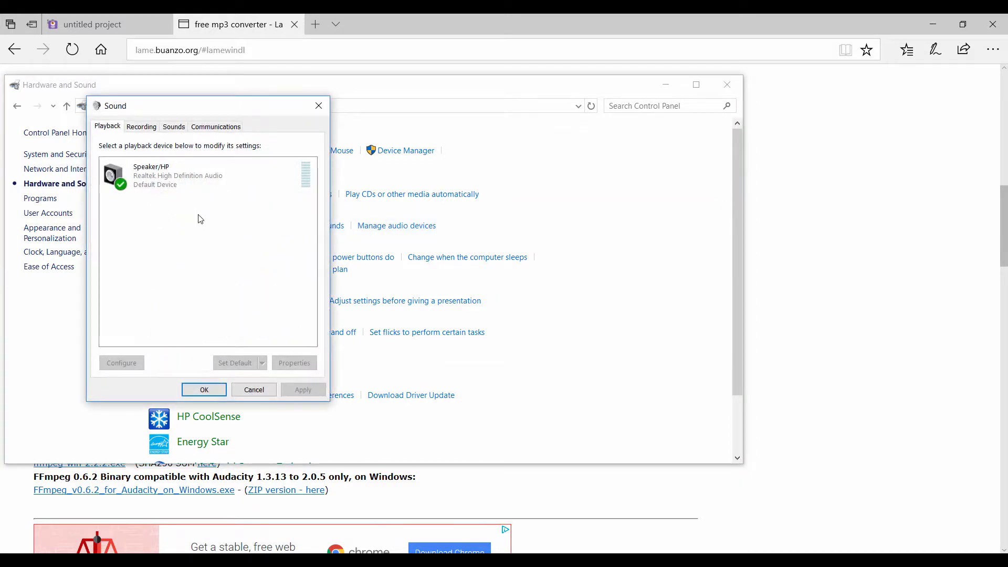
Make Stereo Mix the default recording device and accept the sound settings
click(142, 130)
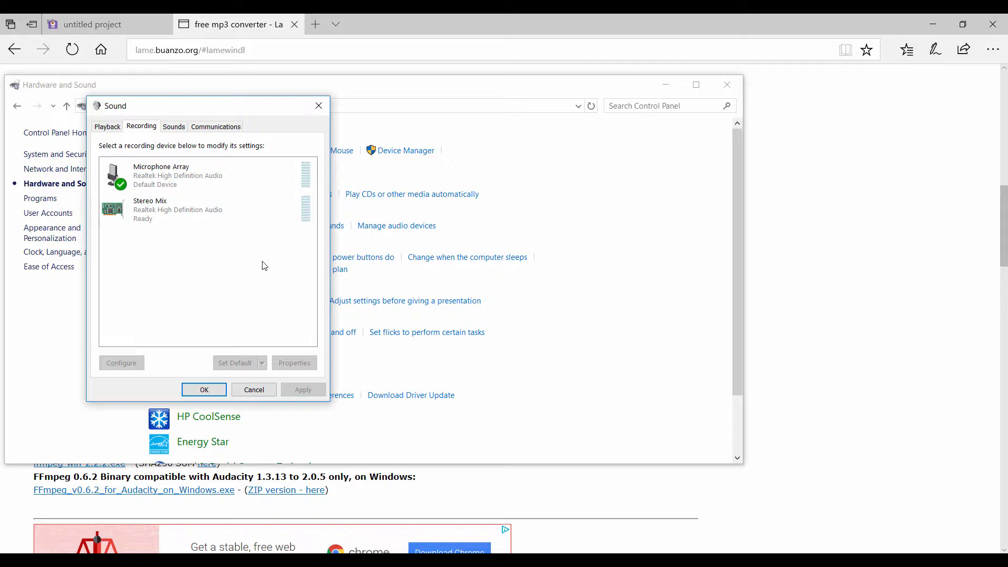
click(220, 210)
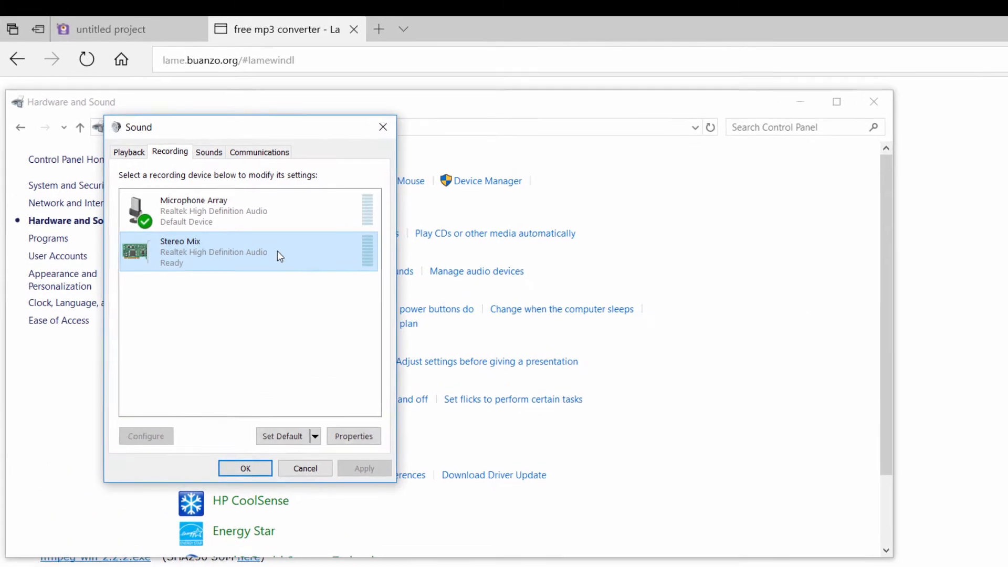
click(282, 440)
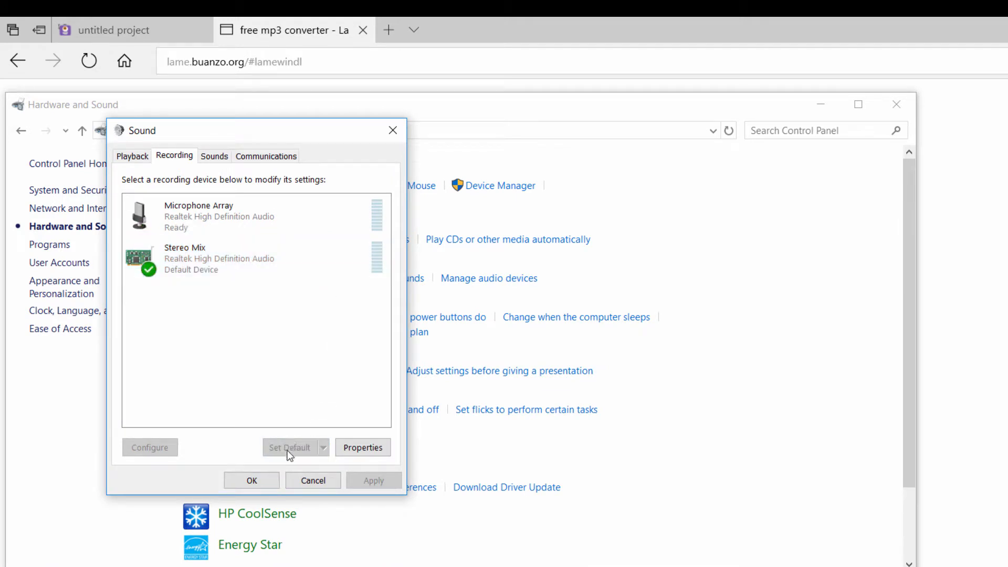
click(256, 481)
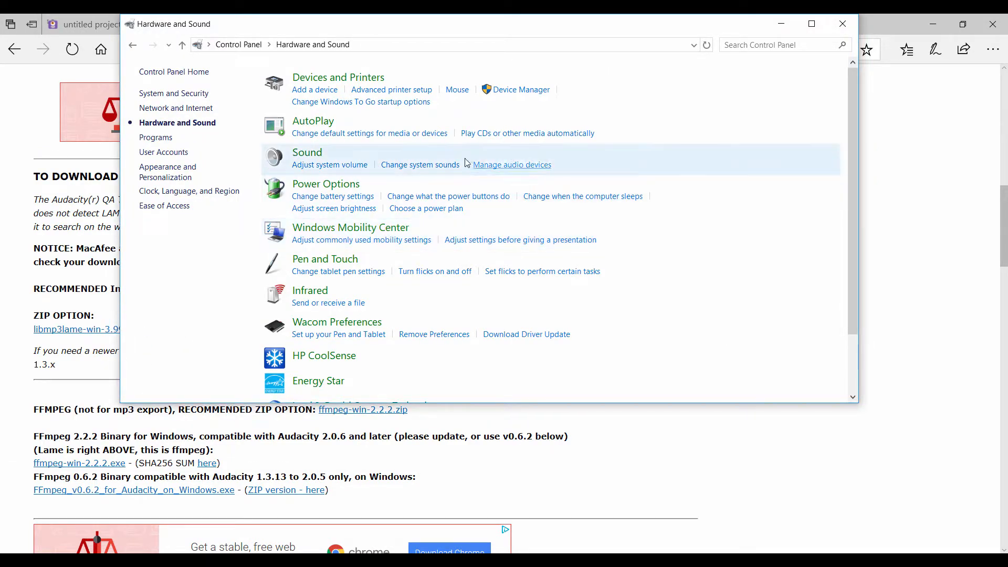
Reopen the Sound settings and show disabled devices in the list of recording devices
click(312, 155)
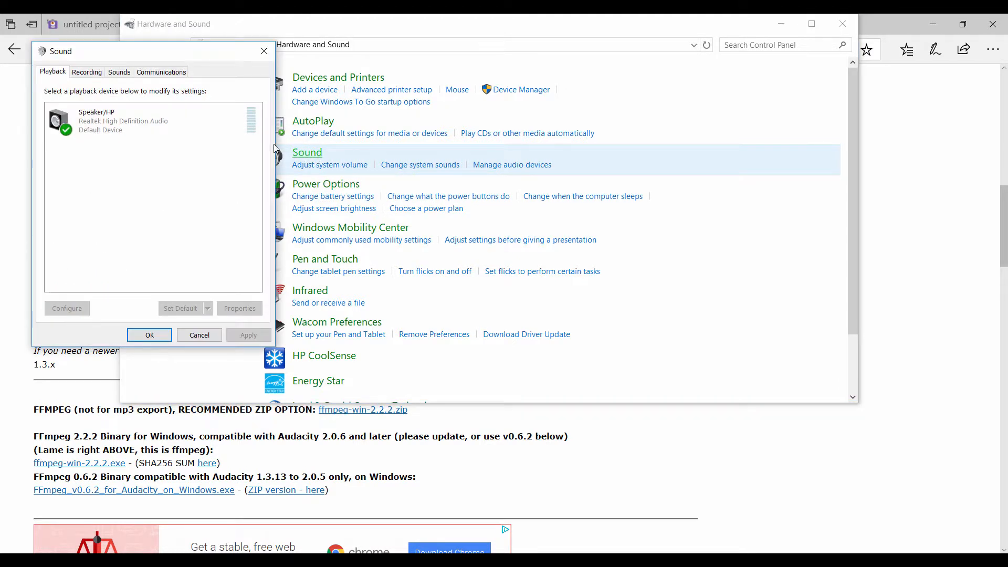
click(87, 73)
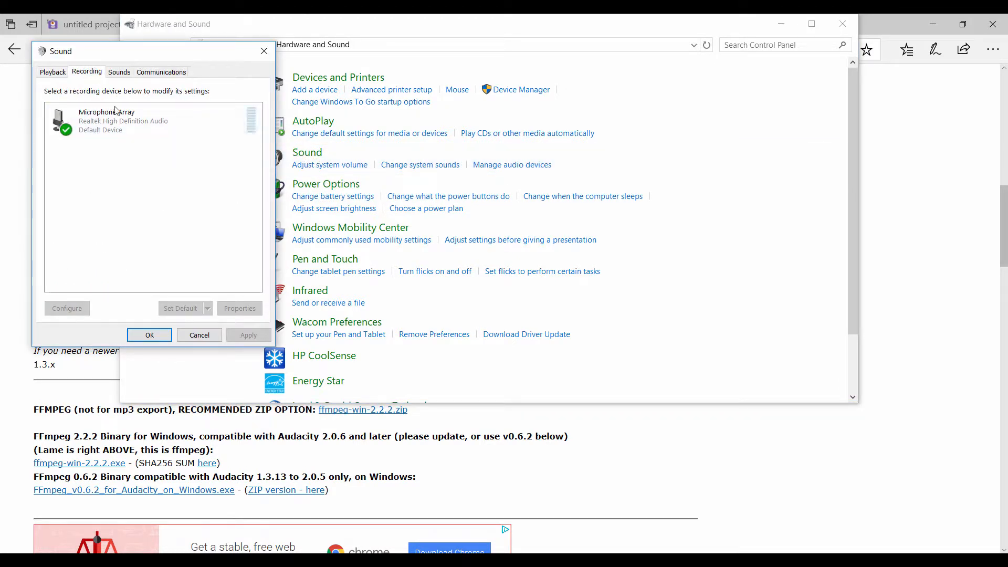
right_click(185, 176)
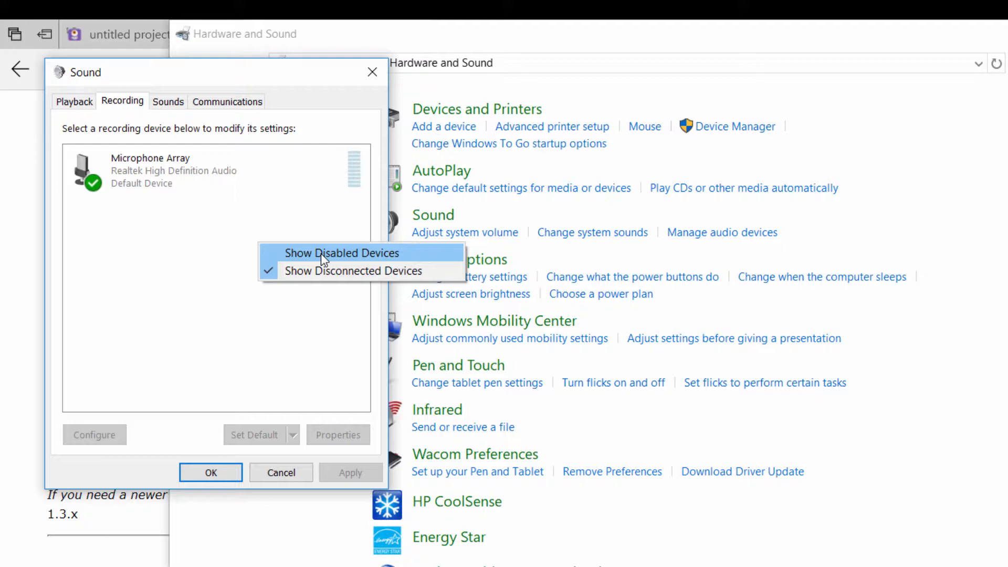
click(320, 253)
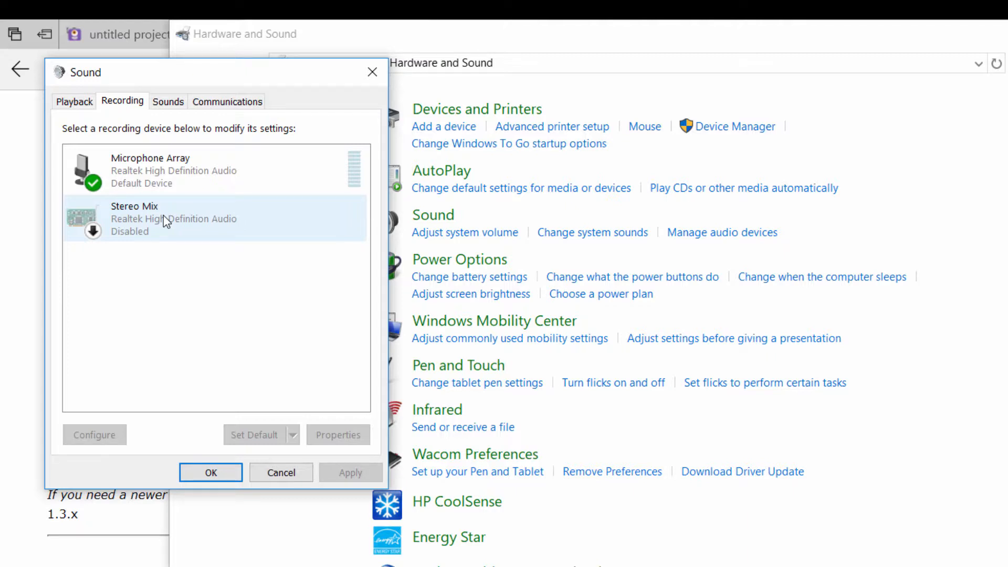
Enable the disabled Stereo Mix device and make it the default recording device
right_click(163, 215)
click(307, 226)
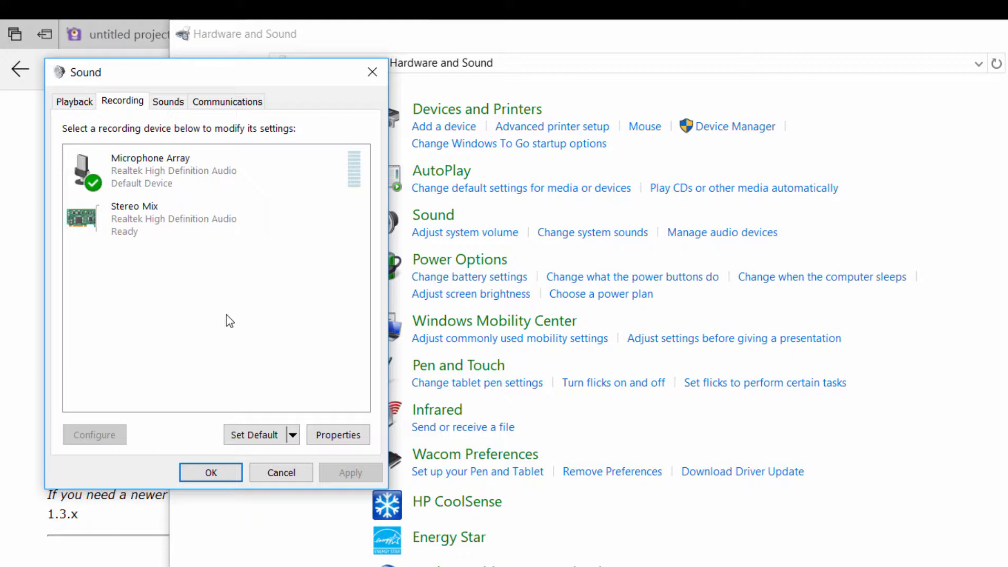
click(243, 229)
click(254, 435)
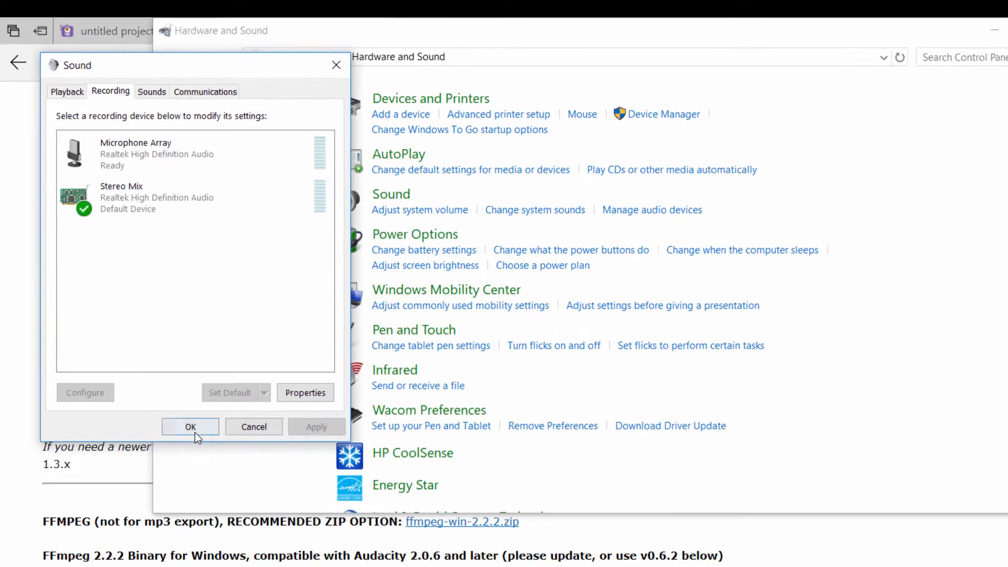
Accept the sound settings and raise the computer's speaker volume above 45
click(150, 337)
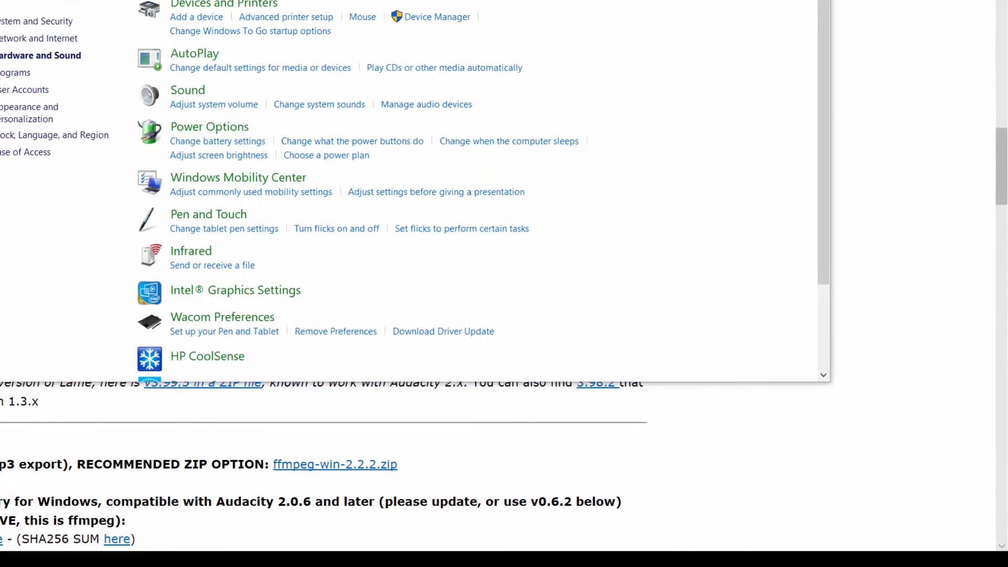
click(894, 559)
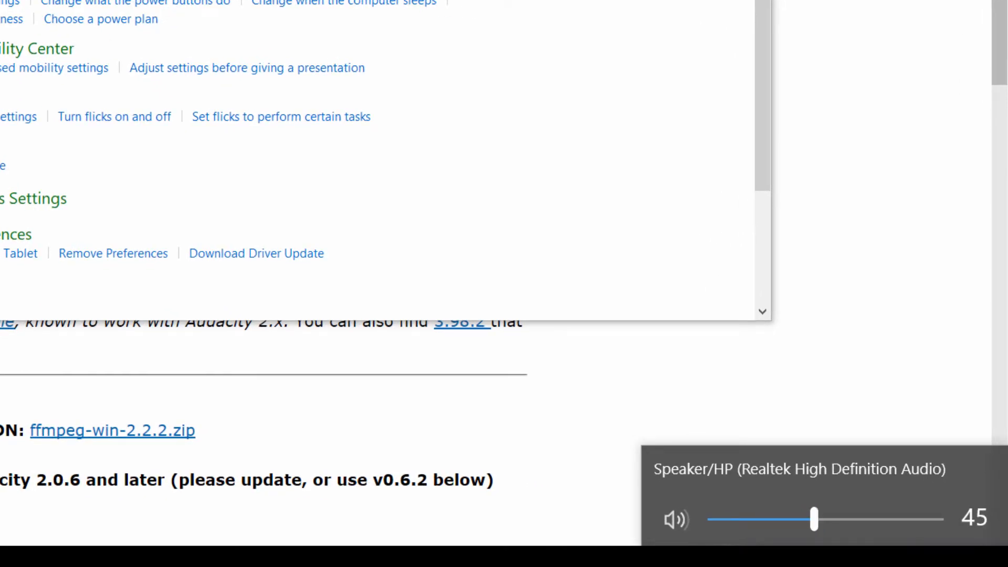
drag(814, 520, 849, 520)
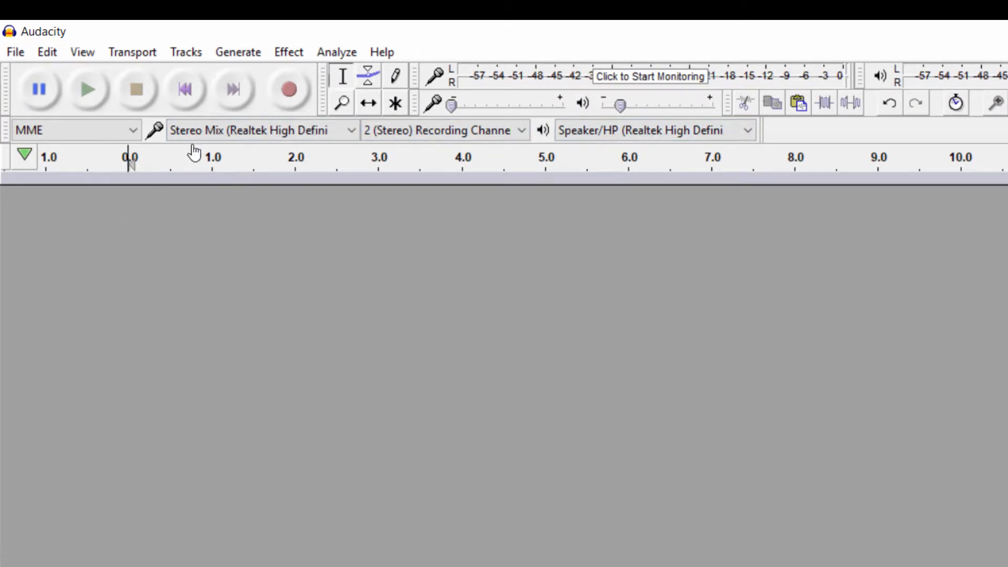
In Audacity, choose Stereo Mix as the recording device, keeping 2 (Stereo) recording channels and Speaker/HP as the playback device
click(188, 131)
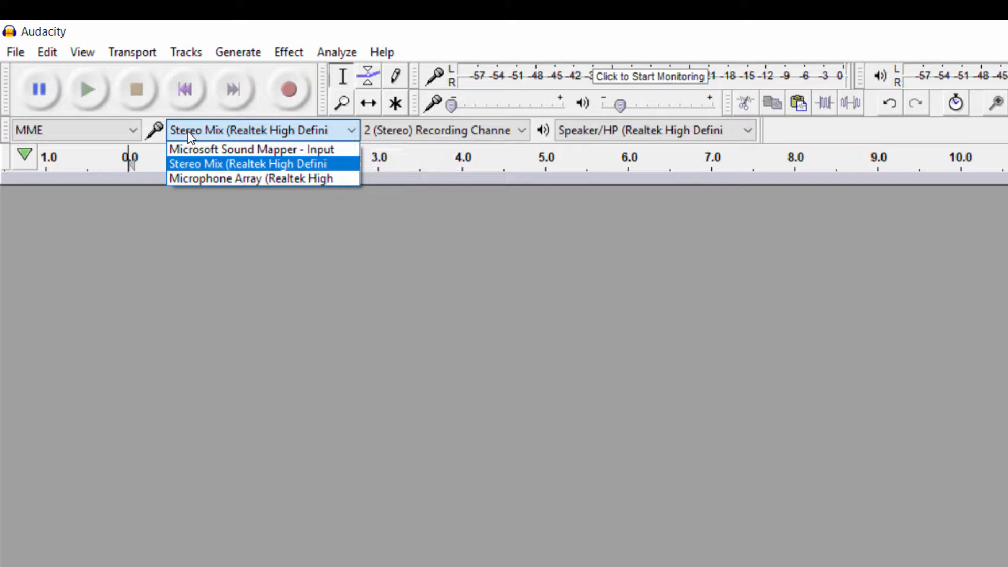
click(190, 164)
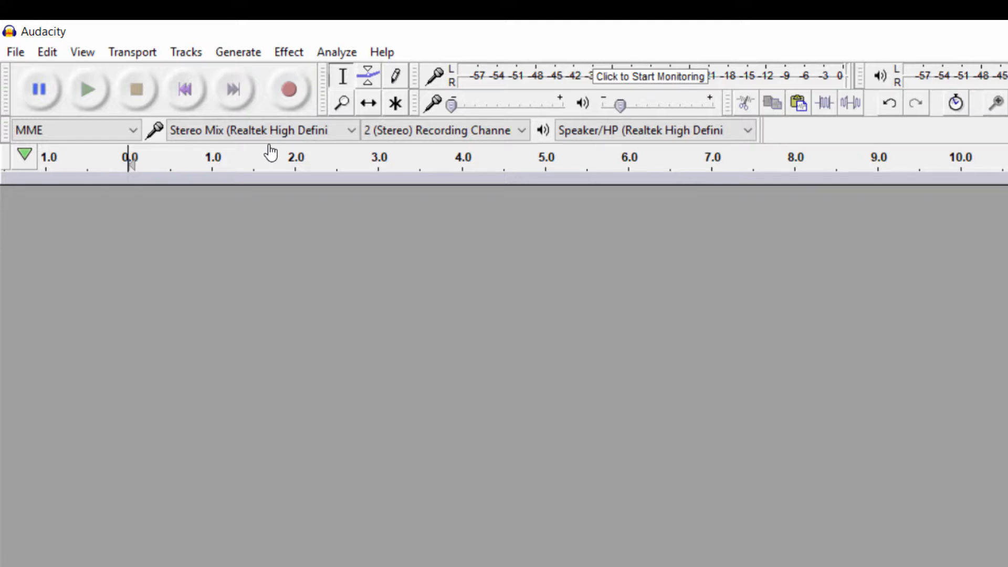
click(395, 132)
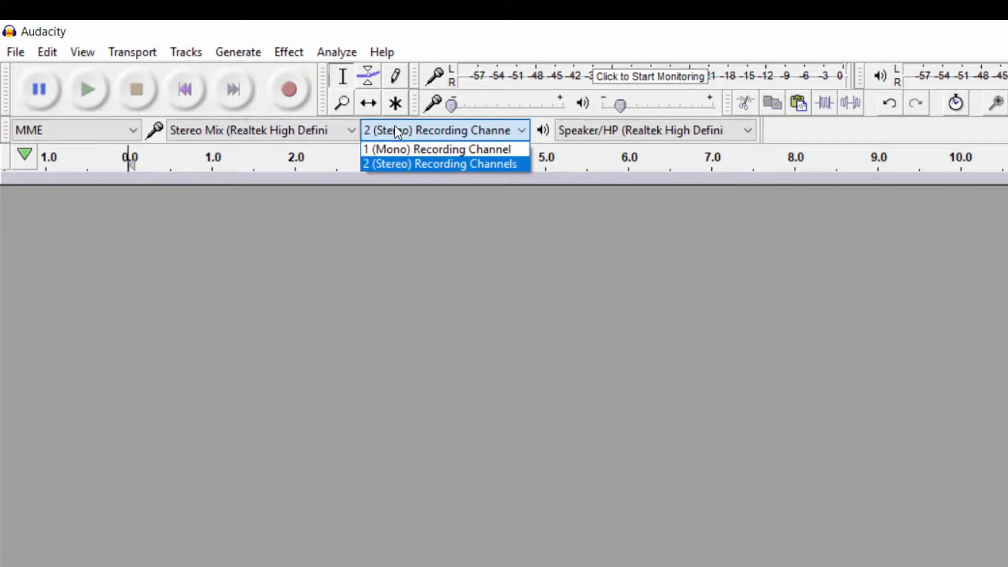
click(395, 128)
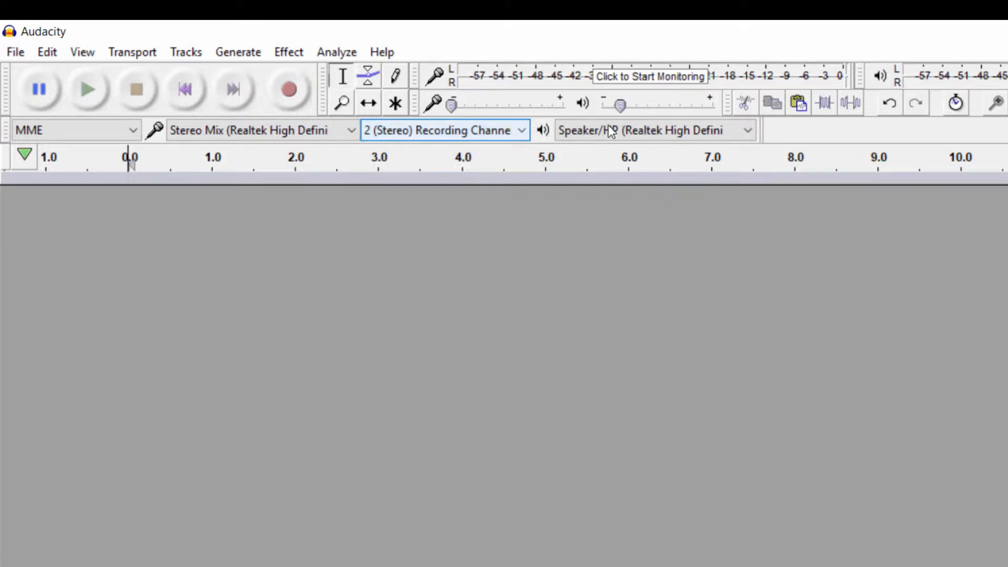
click(626, 134)
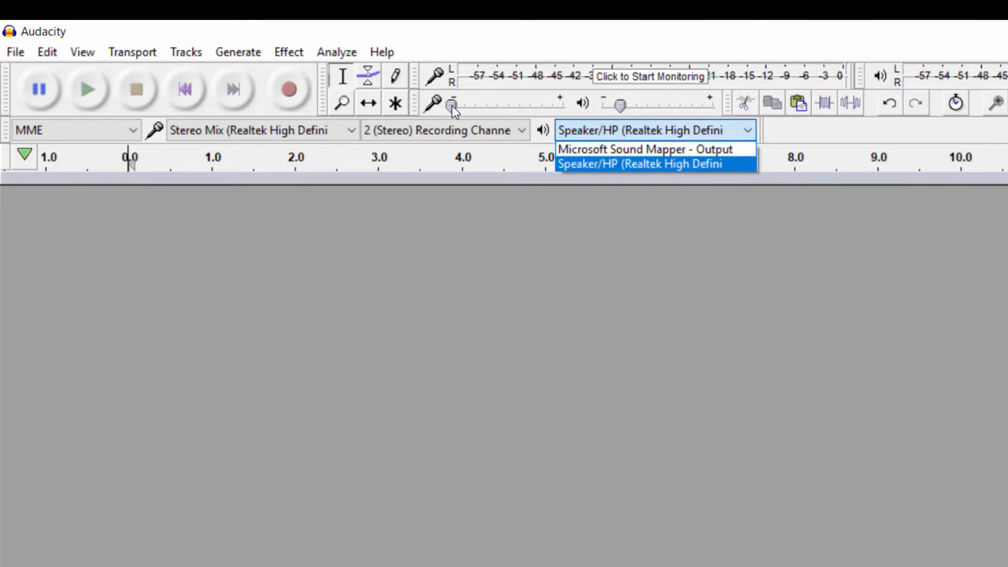
click(547, 227)
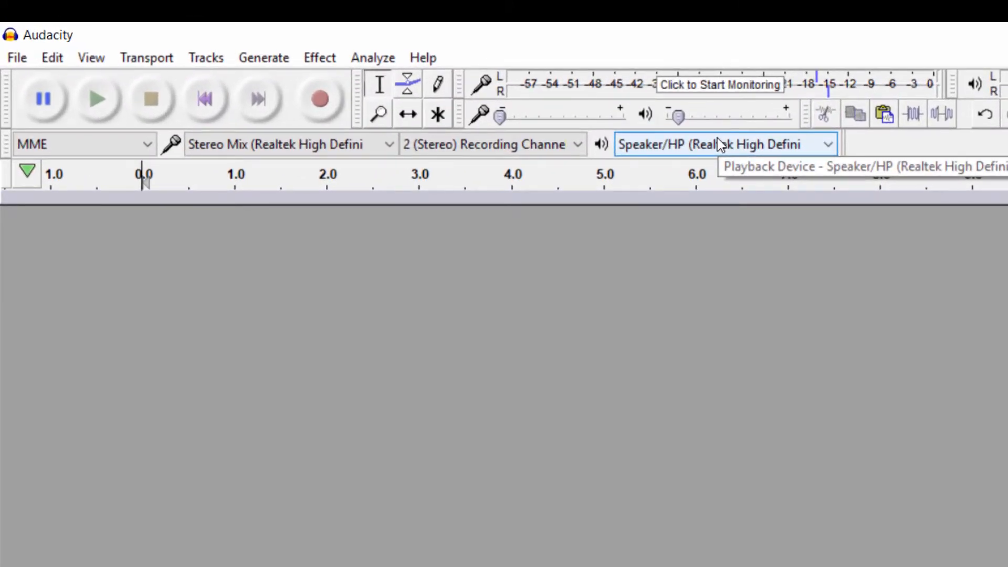
Raise the recording and playback levels to just above the middle and make a short test recording
drag(499, 115, 574, 113)
drag(678, 116, 740, 116)
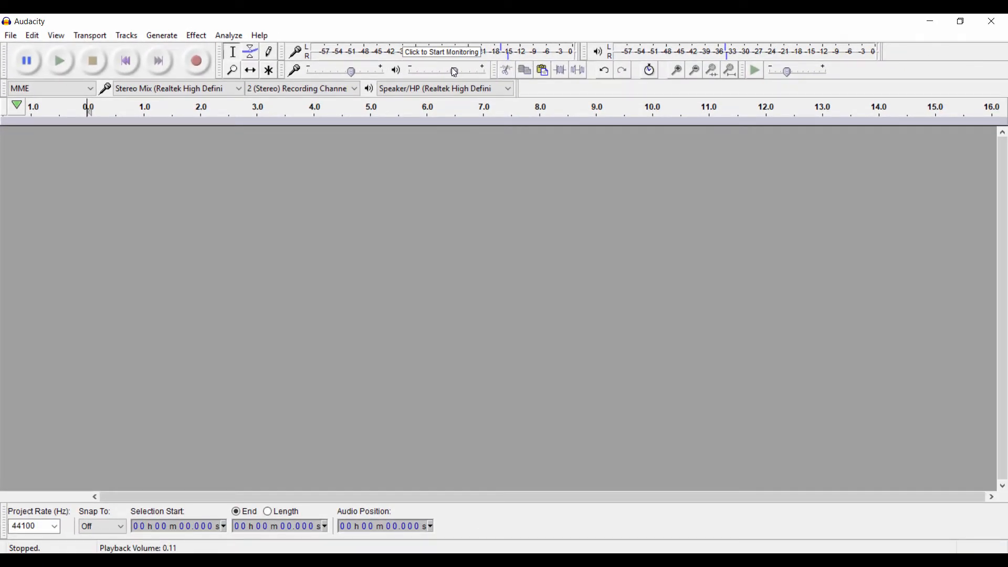
click(198, 61)
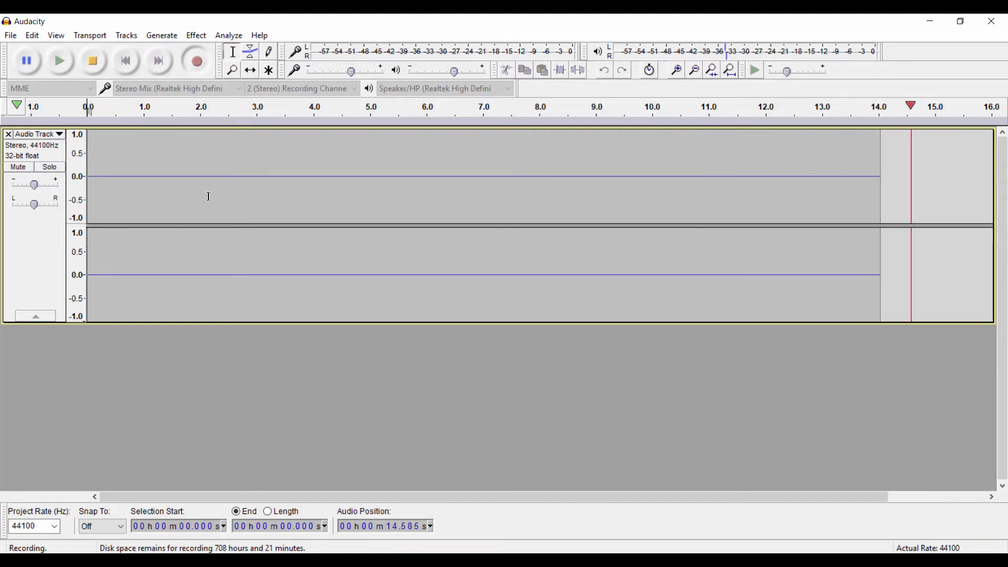
click(92, 66)
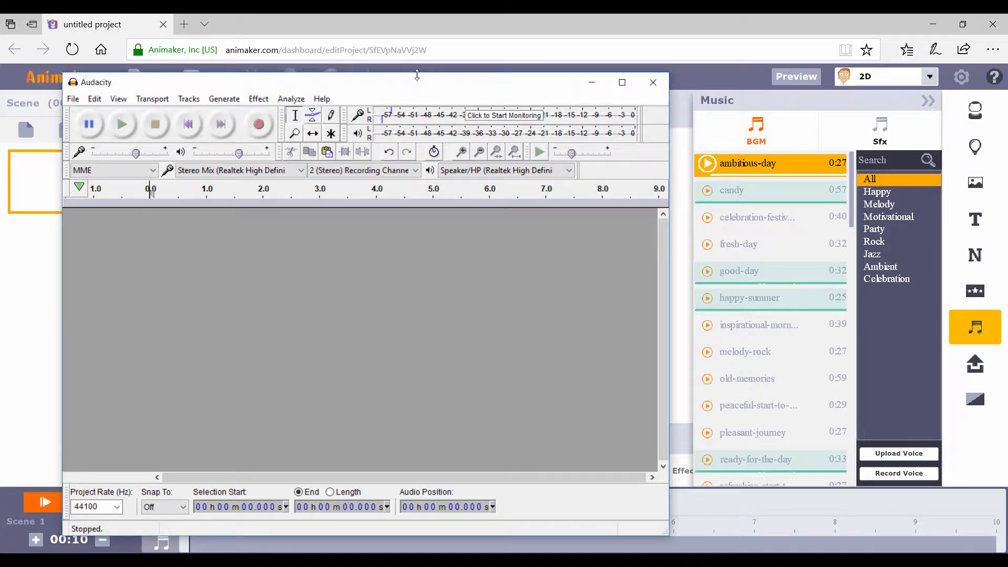
Record Animaker's ambitious-day track into a new audio track until the music has ended
key(r)
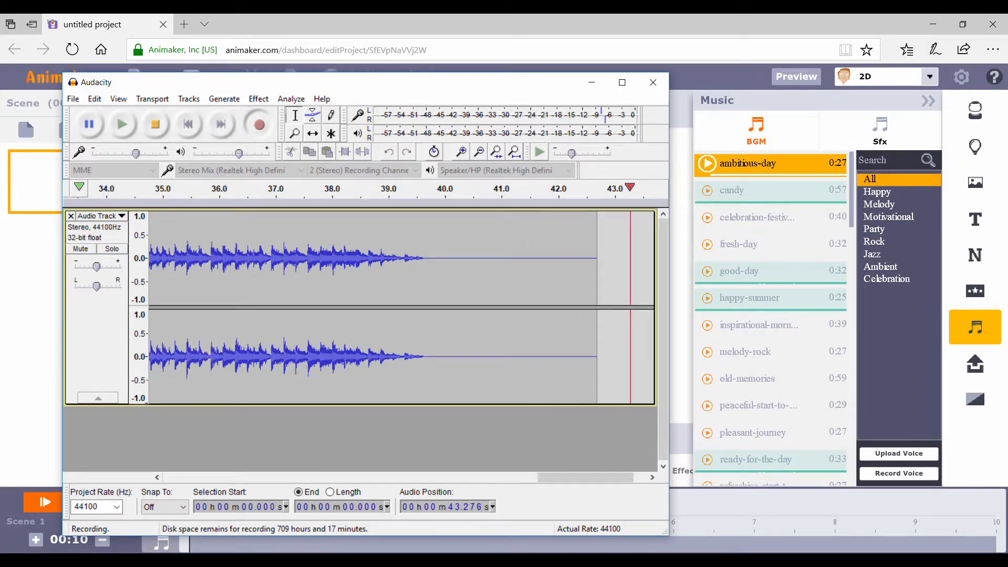
key(space)
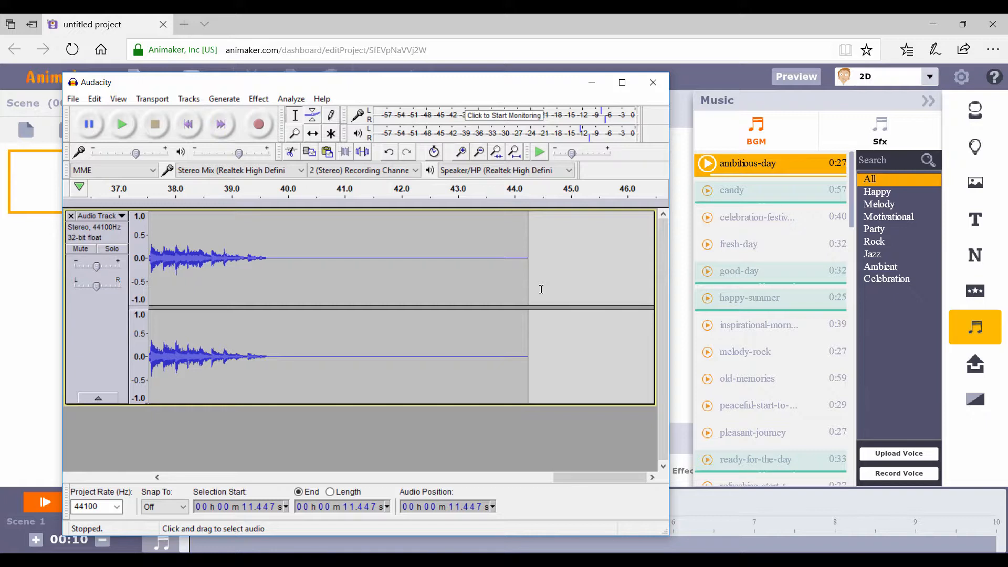
Delete the silence after the end of the music and the silence before its beginning
drag(550, 281, 292, 281)
key(Delete)
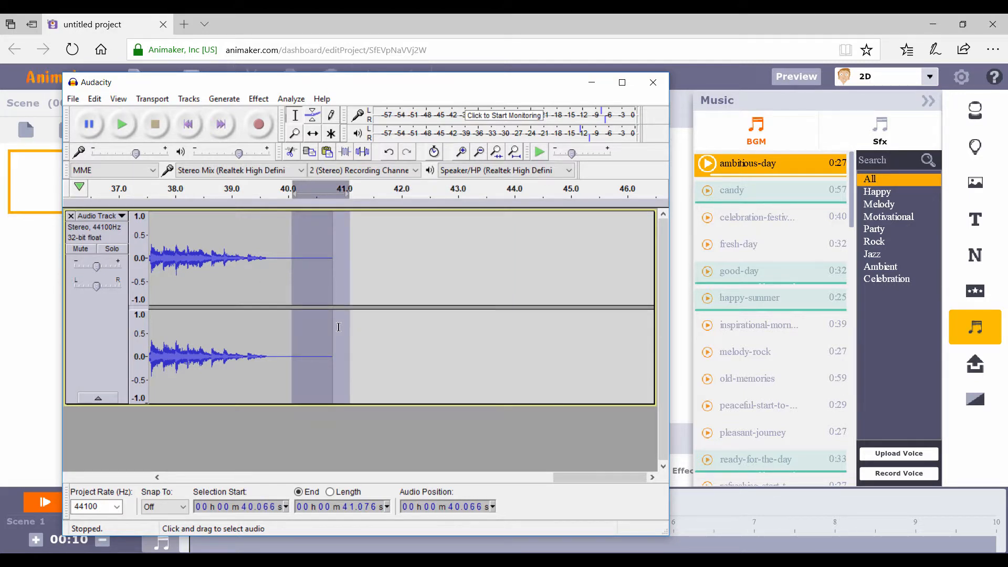
key(Left)
drag(597, 478, 318, 484)
drag(440, 262, 150, 266)
key(Delete)
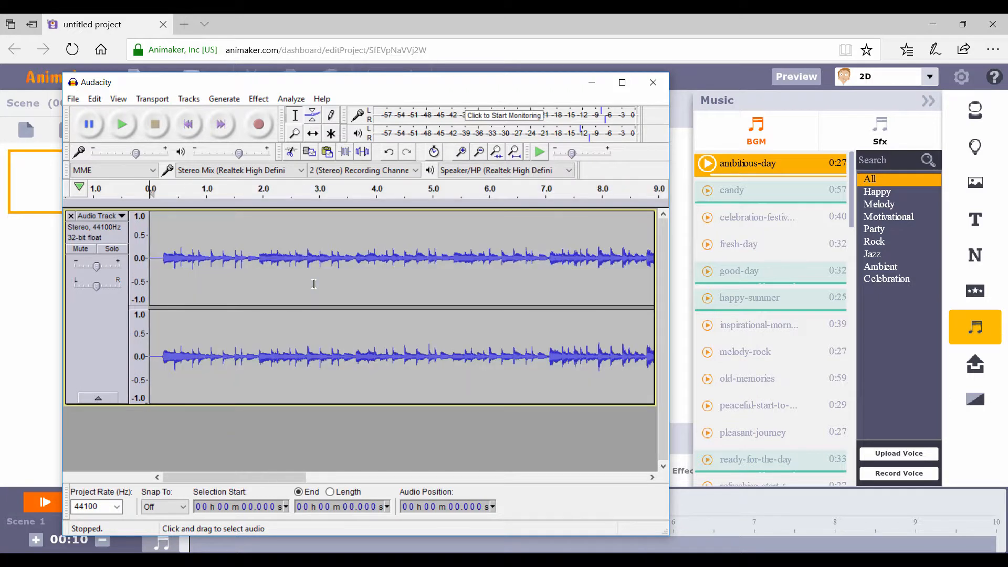
Play the trimmed recording from the beginning, and replay its ending from about 25.5 seconds
mouse_move(292, 479)
mouse_down()
mouse_move(631, 490)
mouse_move(282, 489)
mouse_up()
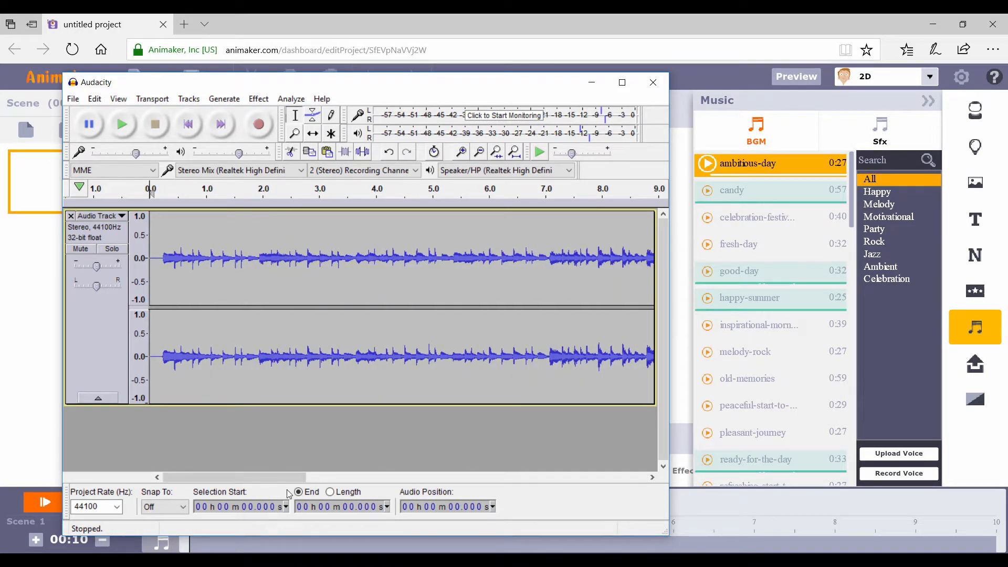
click(154, 262)
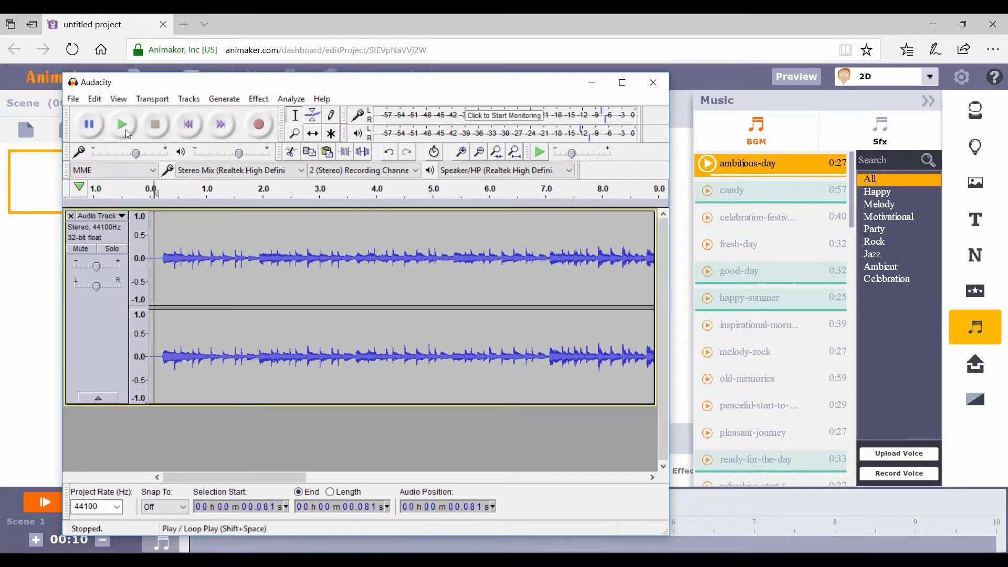
click(122, 125)
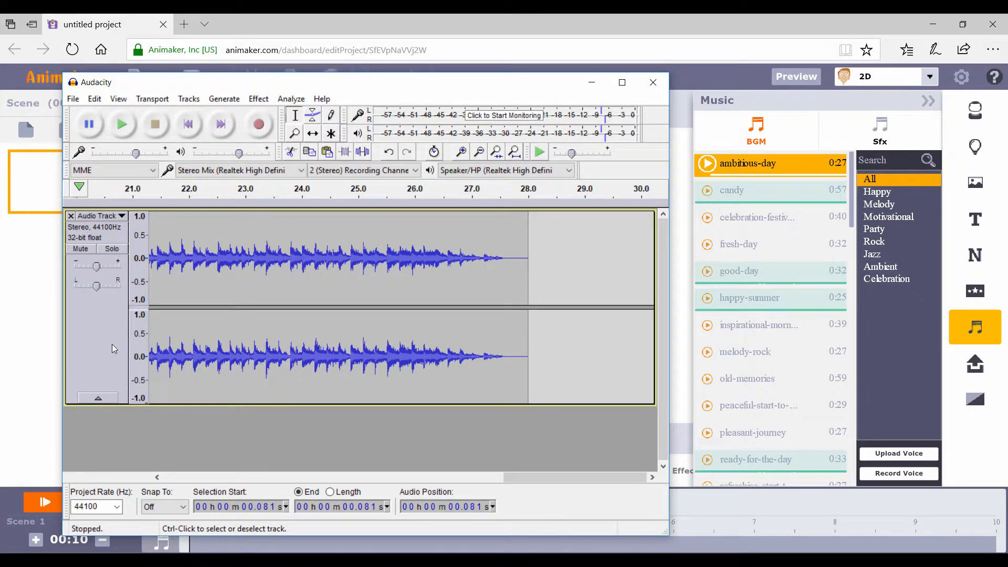
click(568, 315)
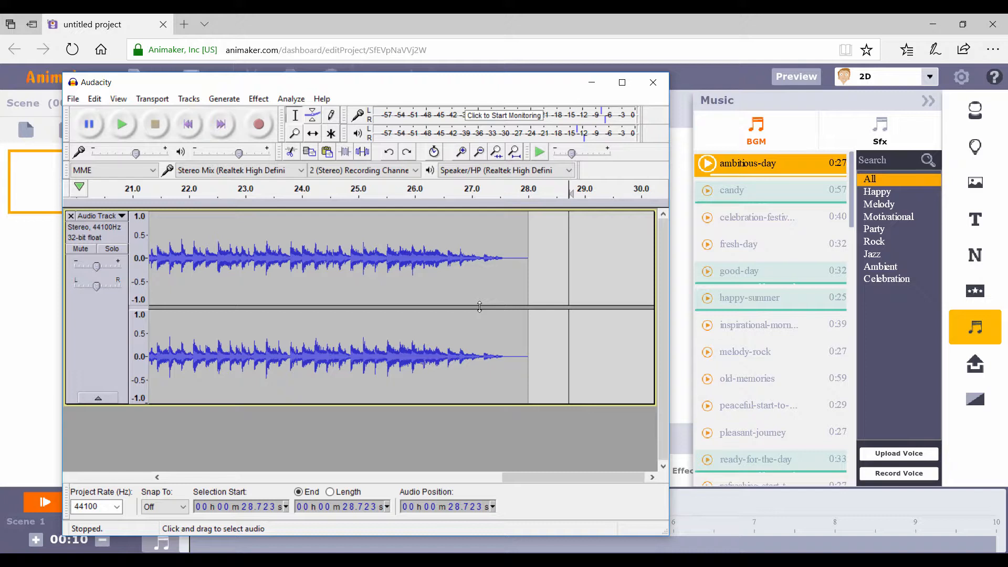
click(385, 261)
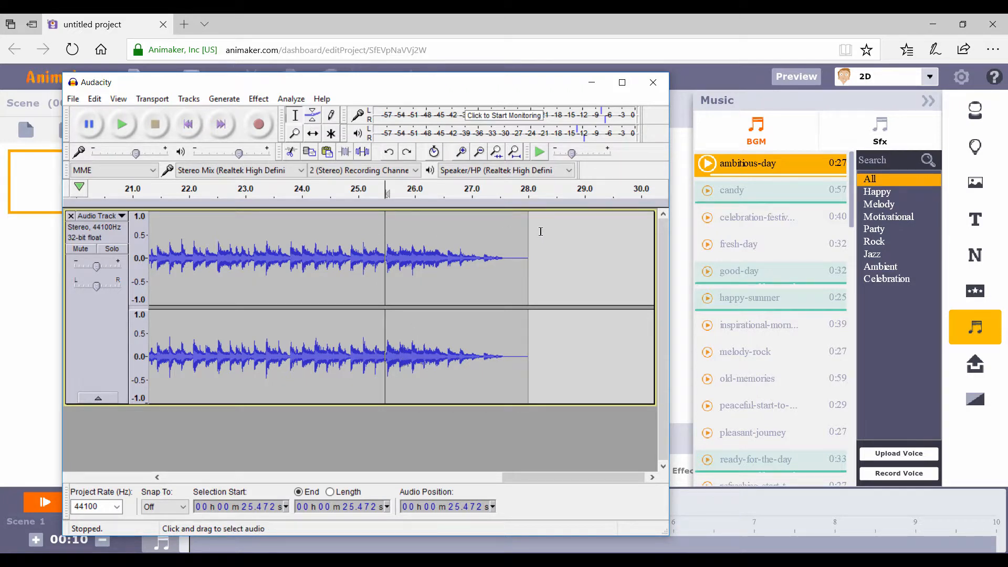
click(125, 125)
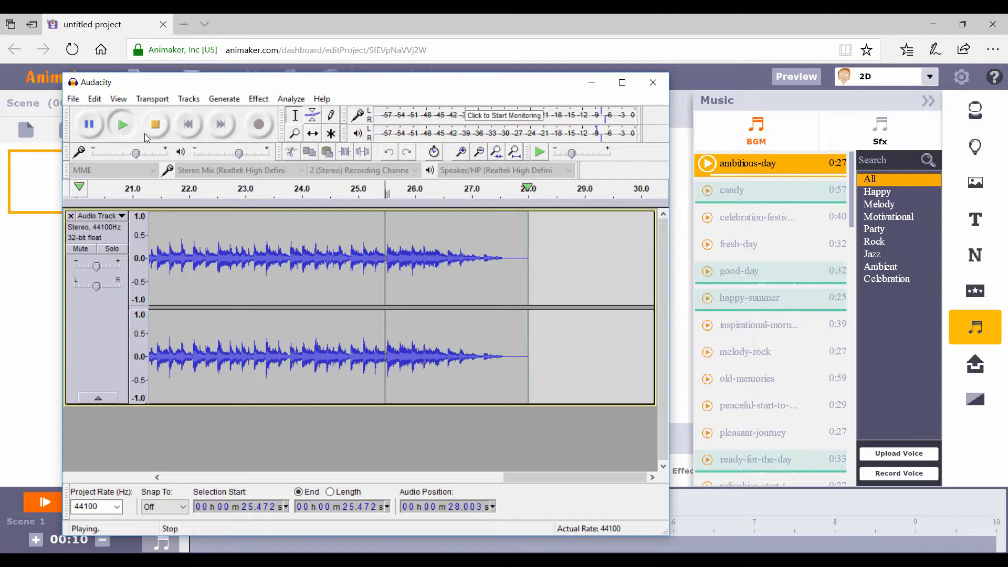
click(126, 124)
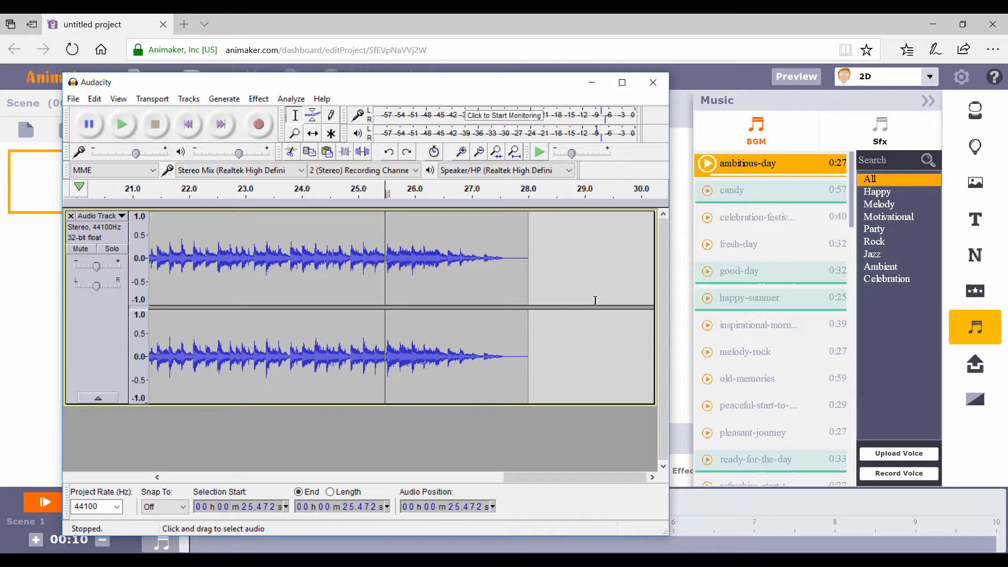
Apply Fade Out twice to the recording from about 25.5 seconds to its end, and play the ending to compare the fades
drag(387, 244, 538, 266)
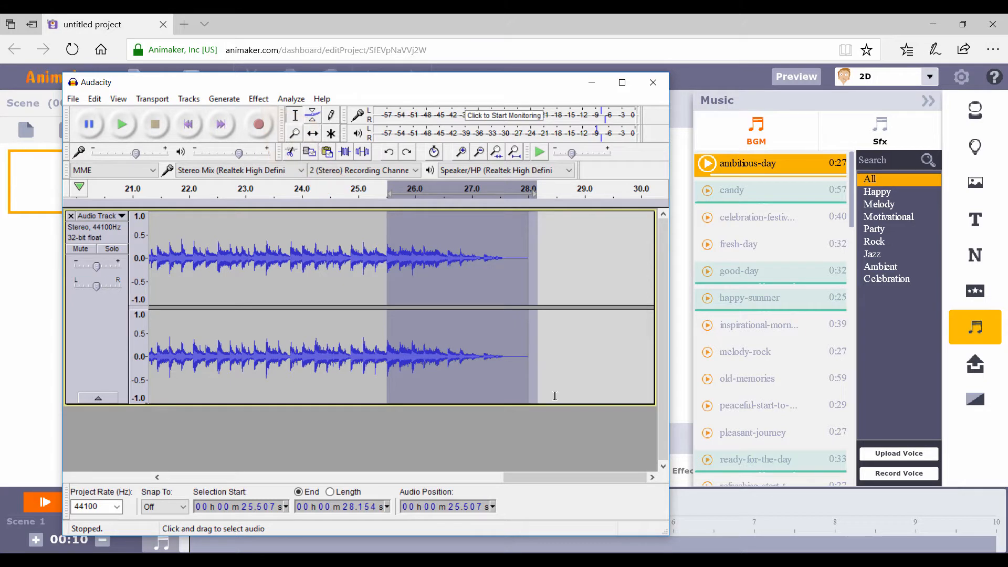
click(259, 99)
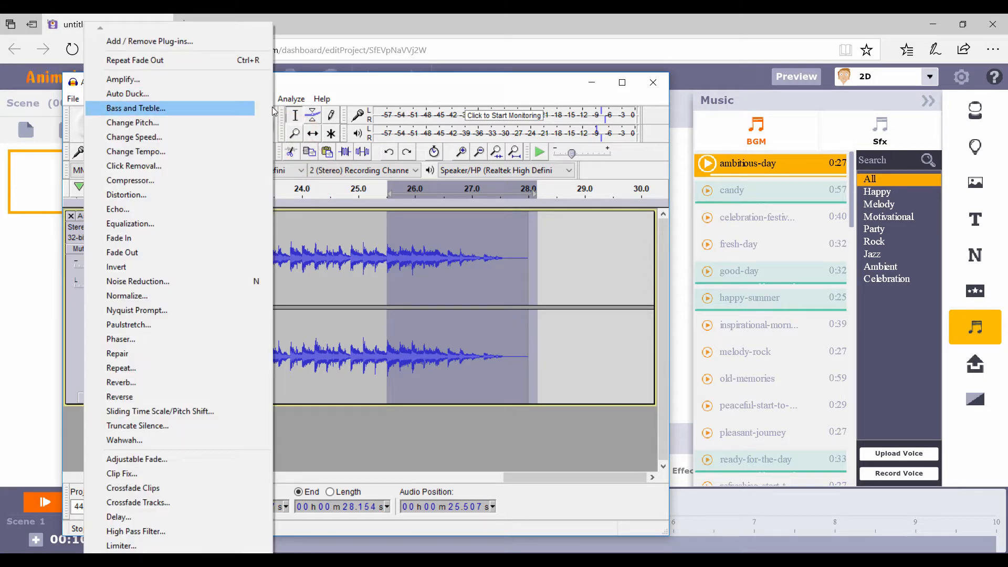
click(205, 252)
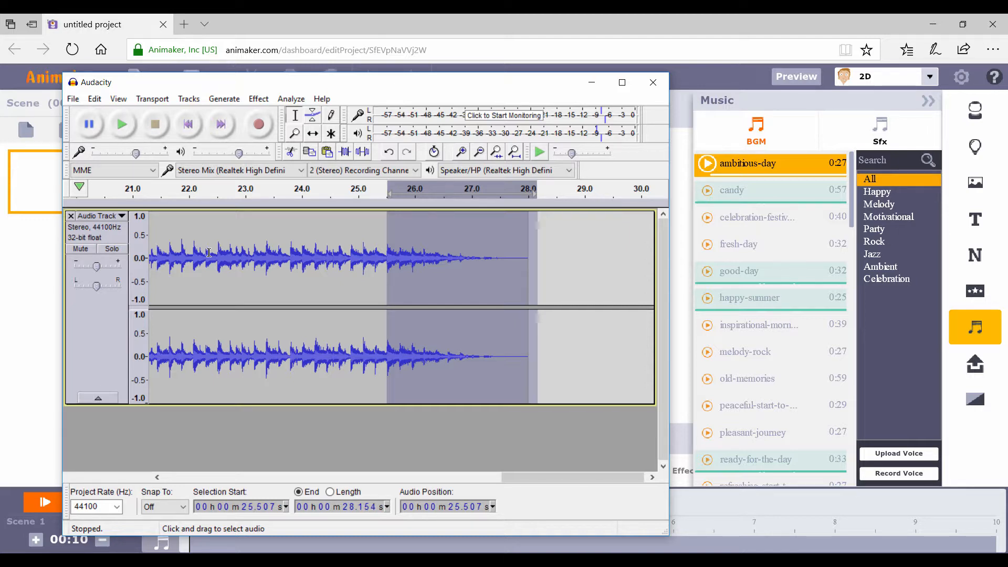
click(258, 98)
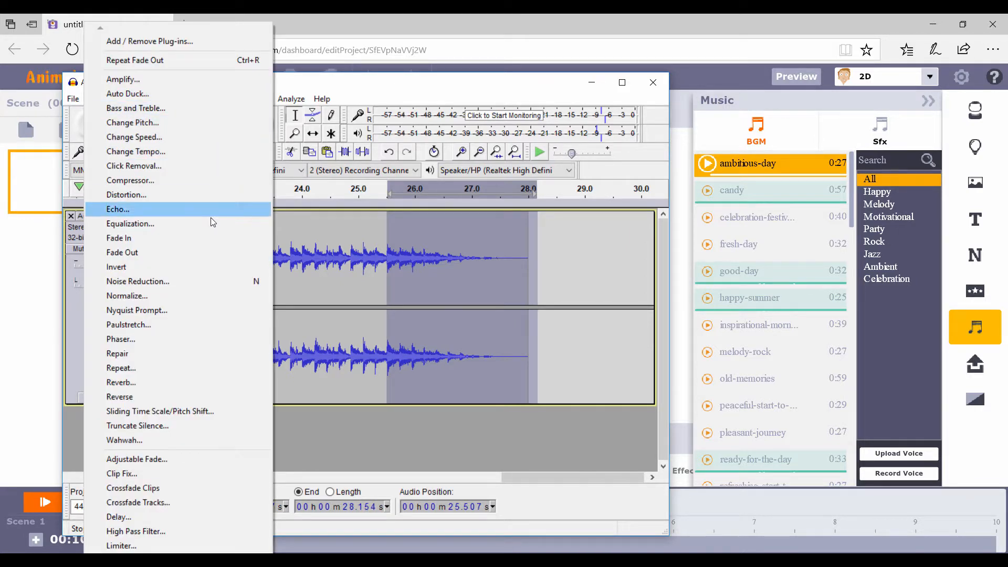
click(191, 252)
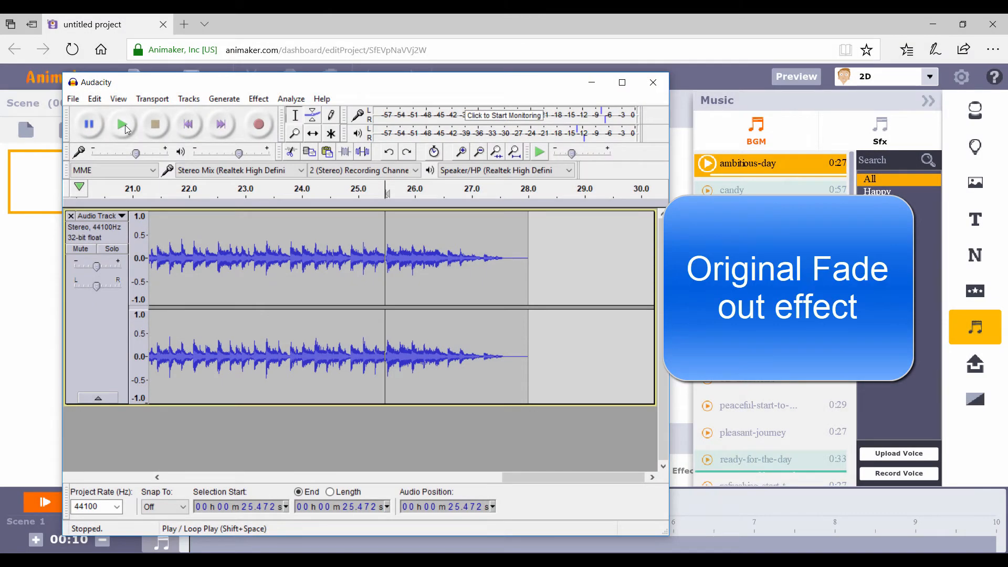
click(125, 125)
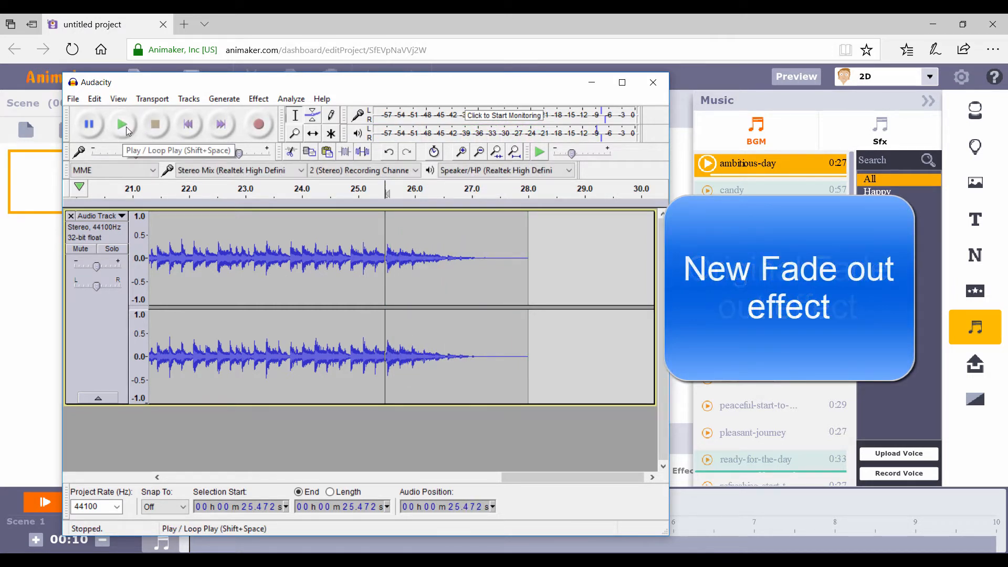
click(127, 127)
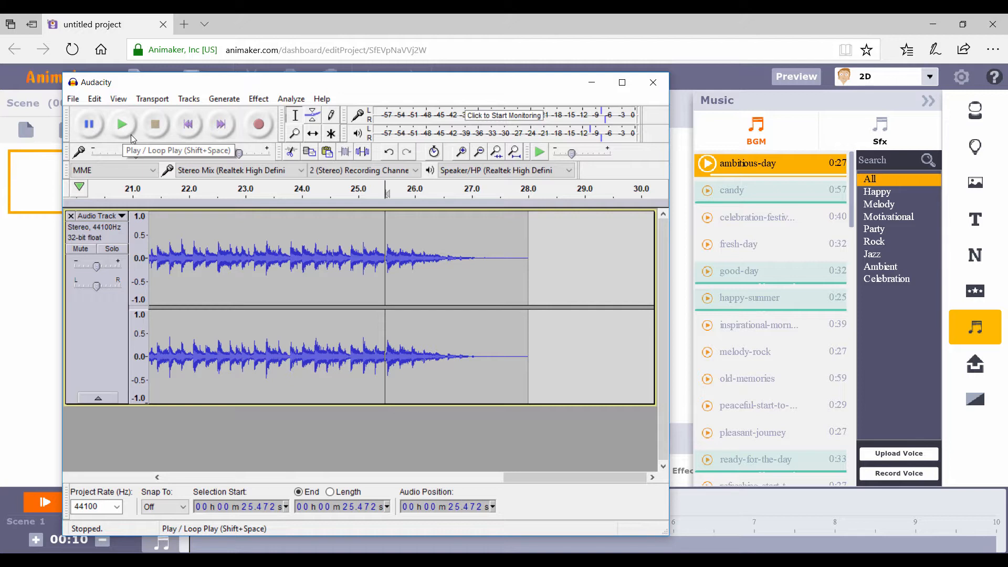
Play the opening of the recording from about 0.07 seconds to about 3 seconds
drag(540, 477, 191, 492)
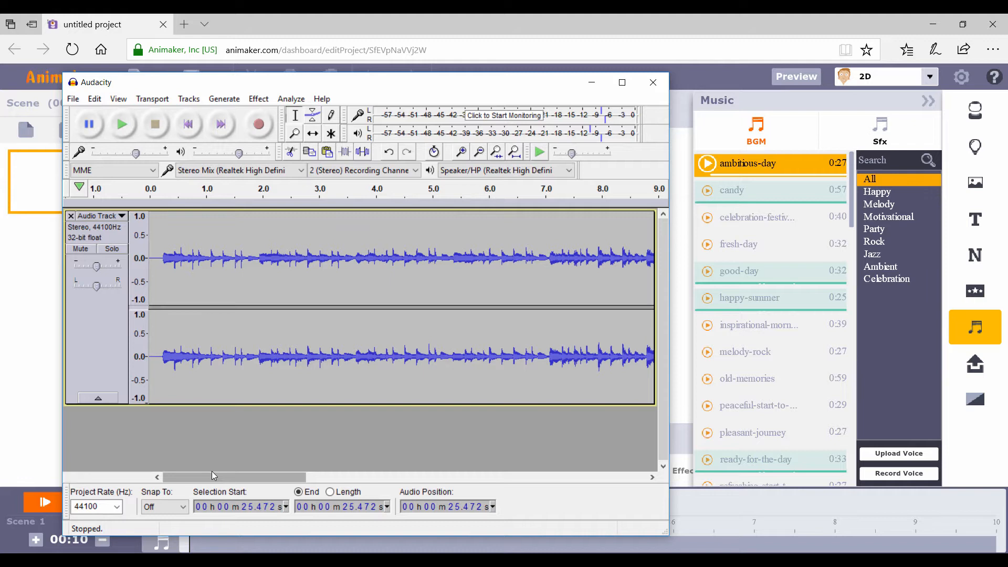
drag(155, 194, 318, 195)
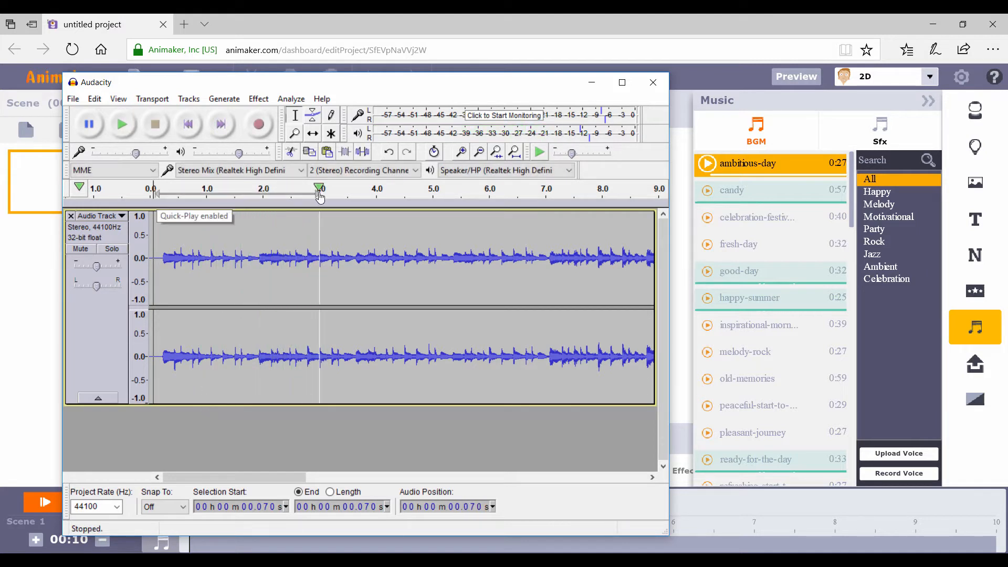
drag(319, 196, 318, 196)
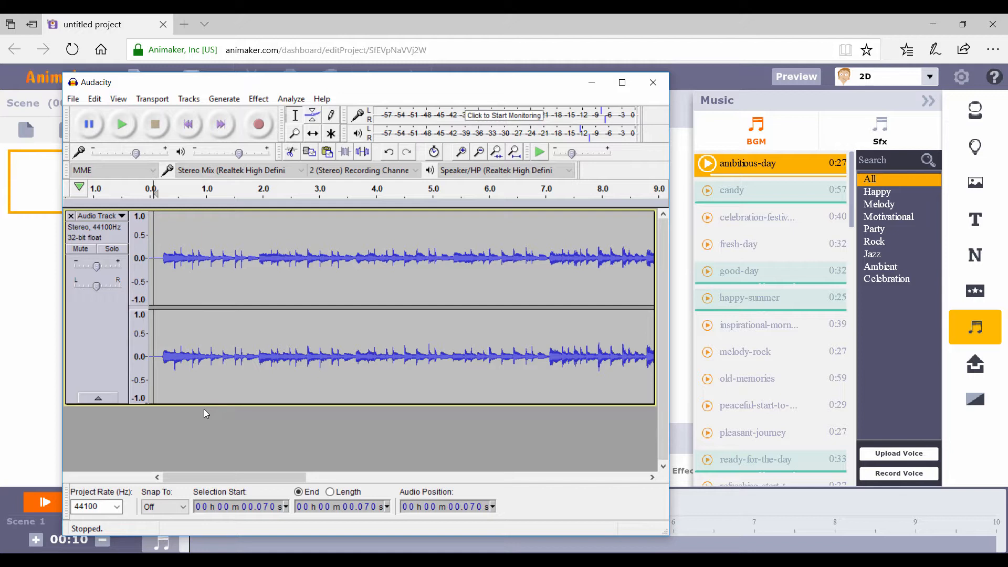
Apply Fade In twice to the first 3 seconds or so of the recording
drag(150, 257, 318, 275)
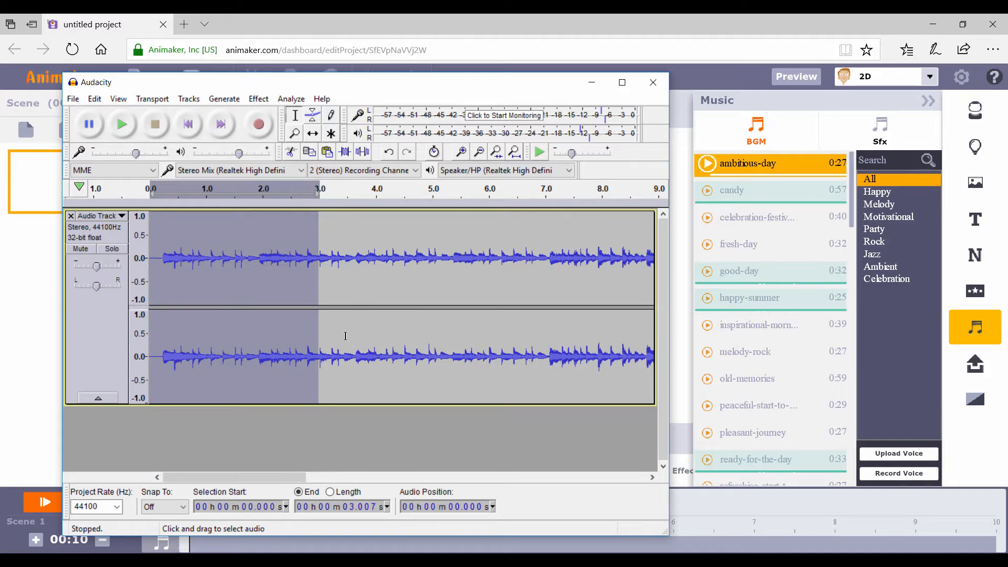
click(259, 99)
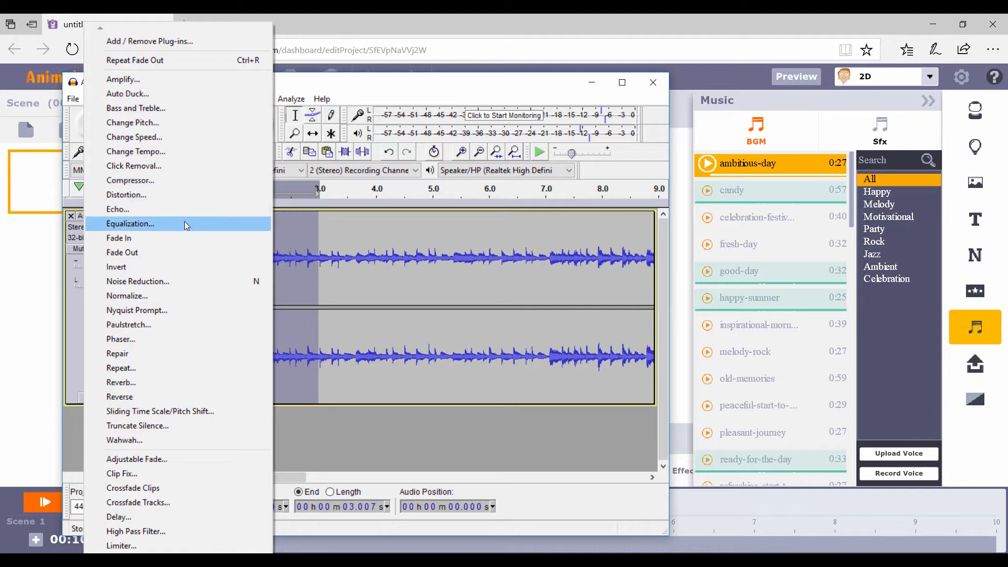
click(179, 238)
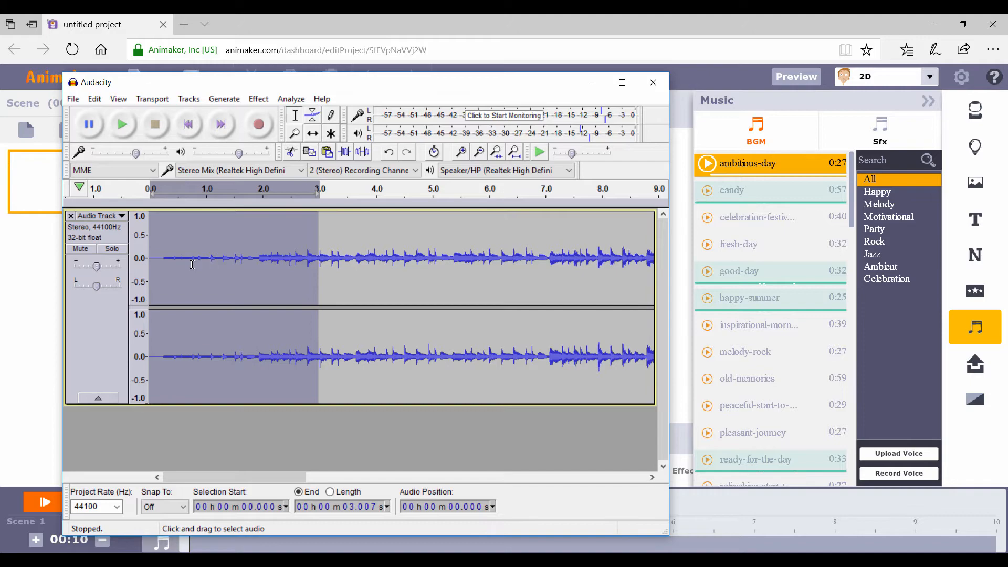
click(259, 100)
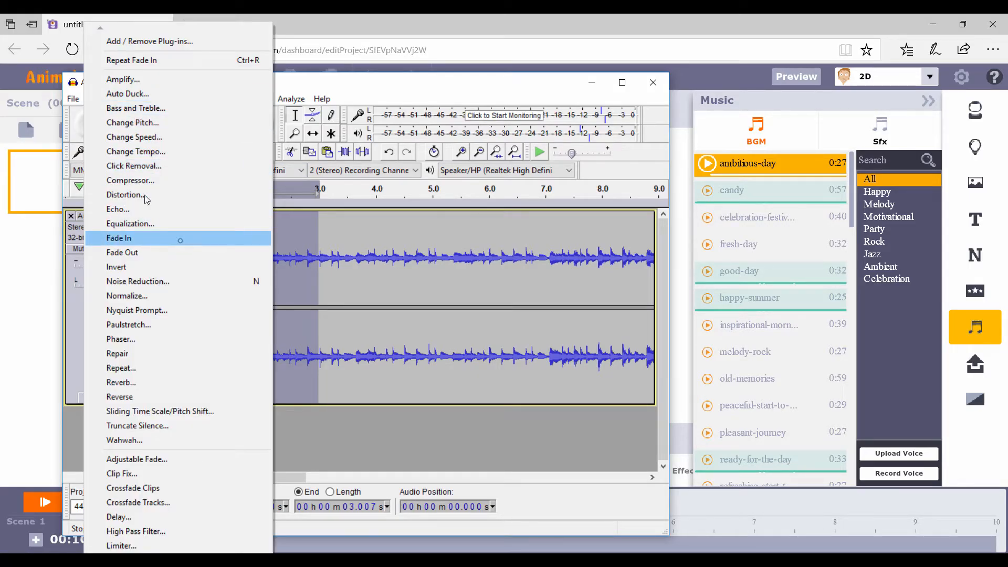
click(181, 239)
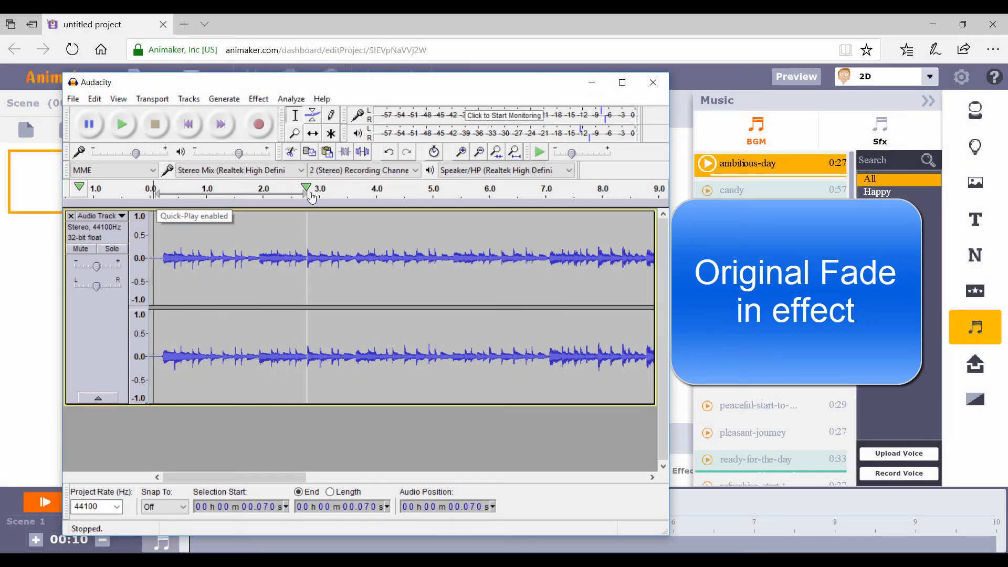
Replay the first 3 seconds or so of the recording to compare the original opening with the new fade-in
key(space)
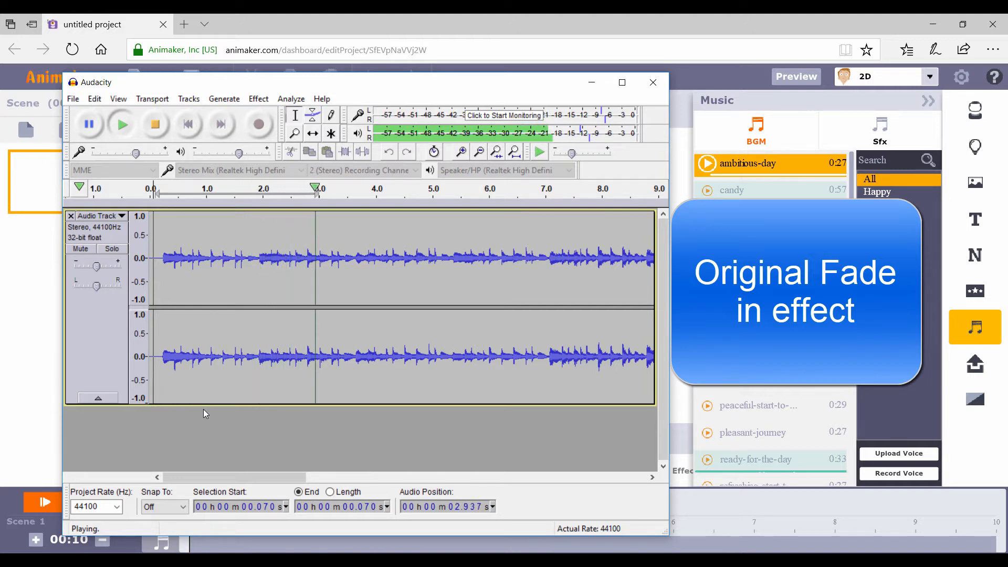
key(space)
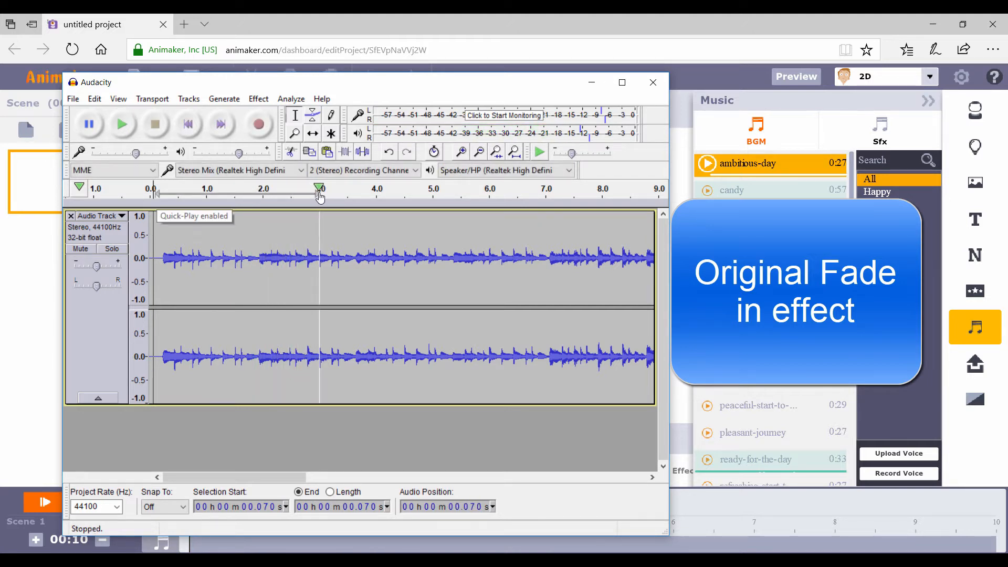
key(space)
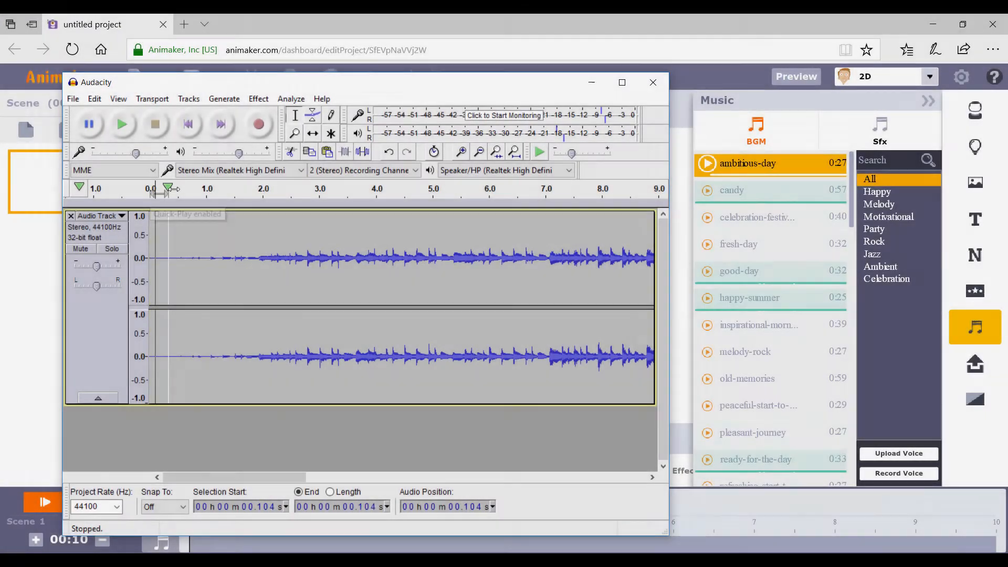
drag(174, 189, 320, 189)
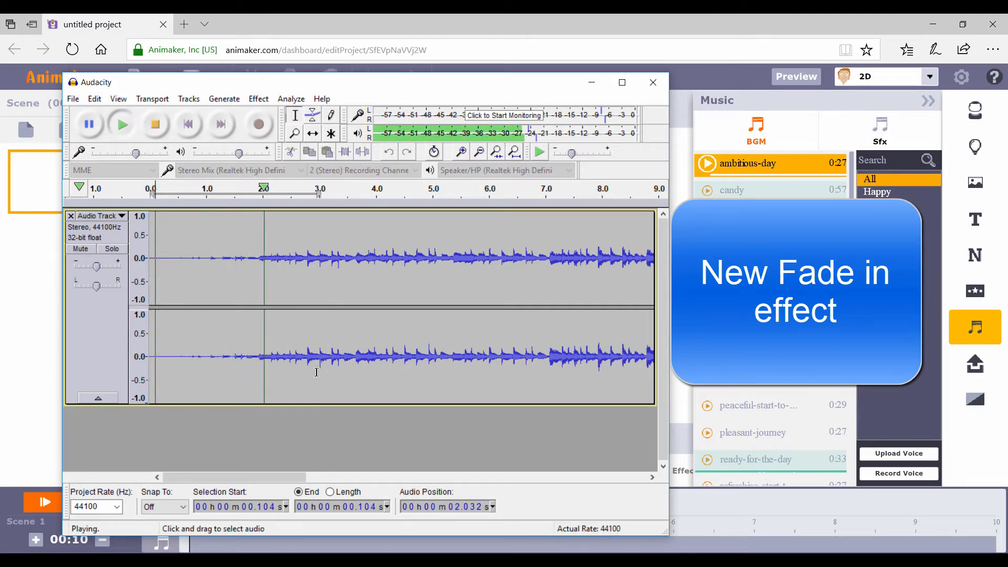
drag(203, 189, 320, 189)
key(space)
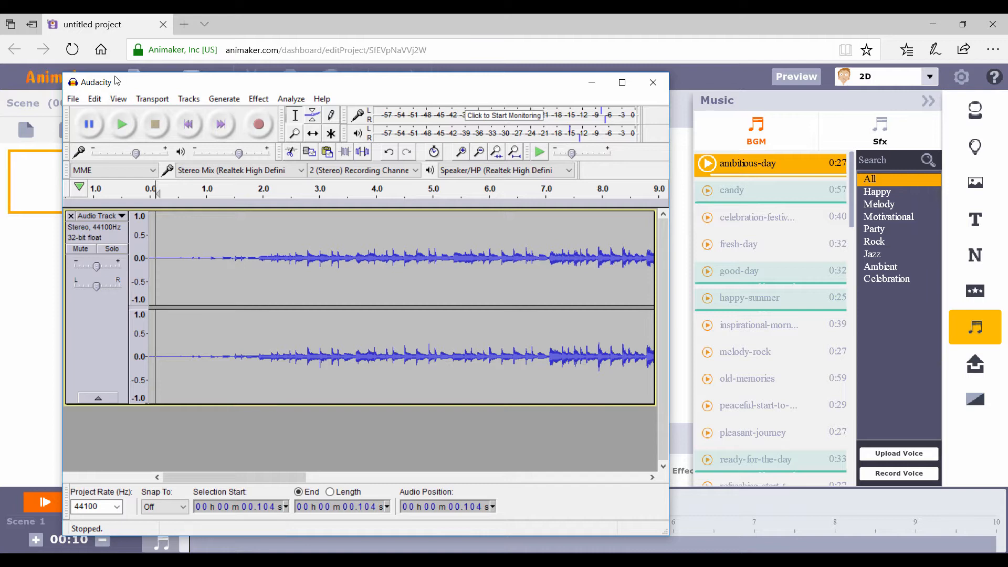
Export the recording to the Desktop as an MP3 file named "converted ambitious day music", leaving the metadata tags blank
click(72, 99)
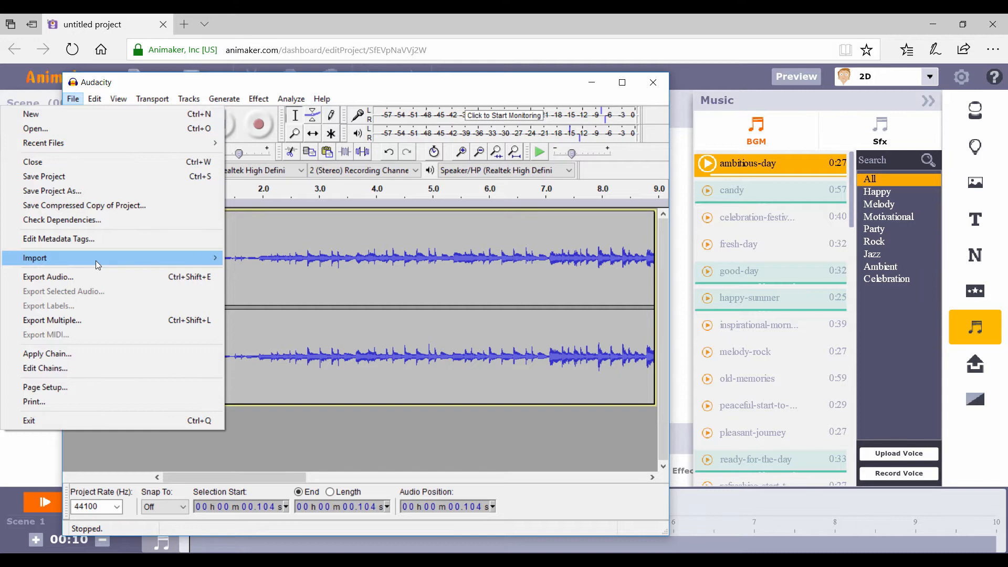
click(103, 276)
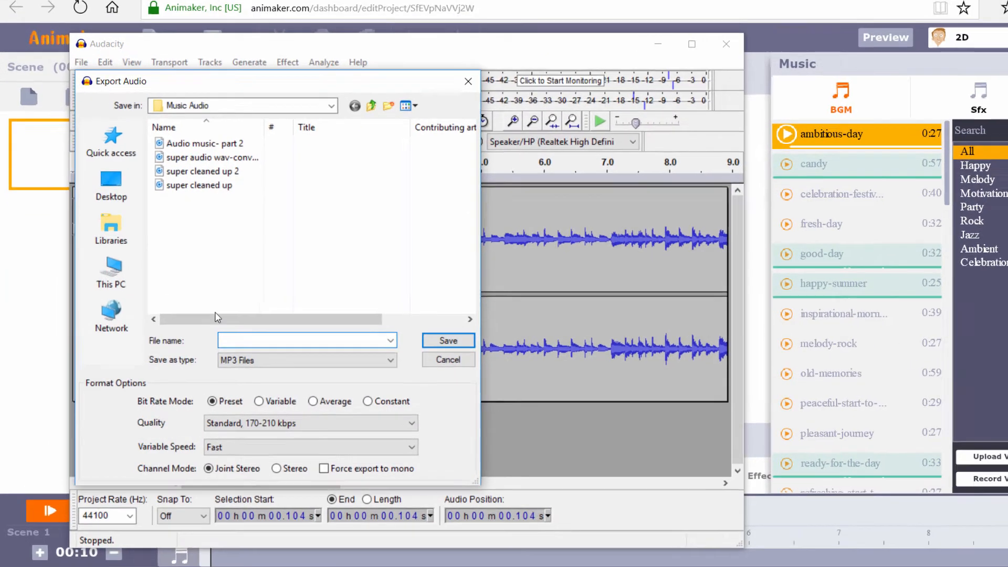
text(conv)
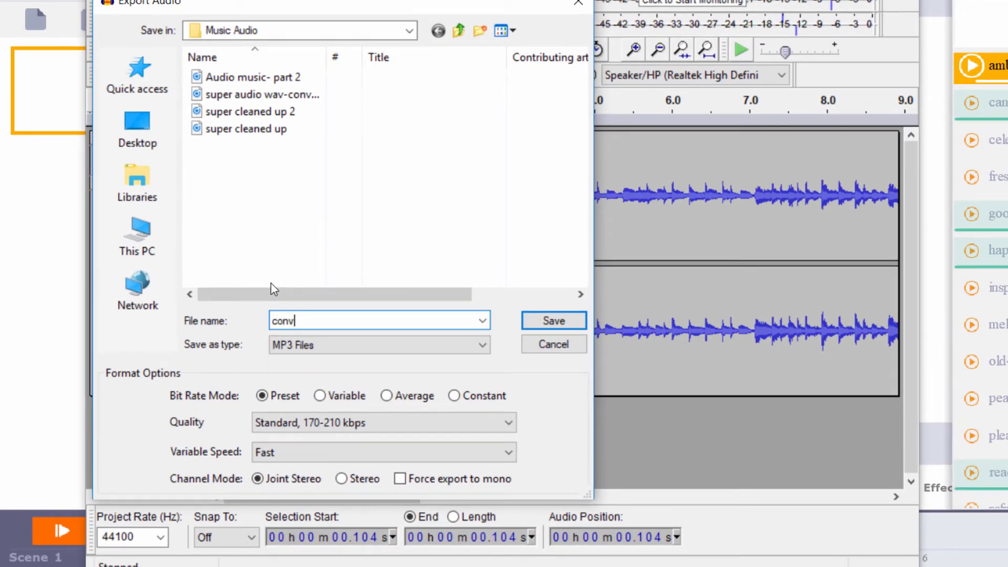
text(erted ambitious day music)
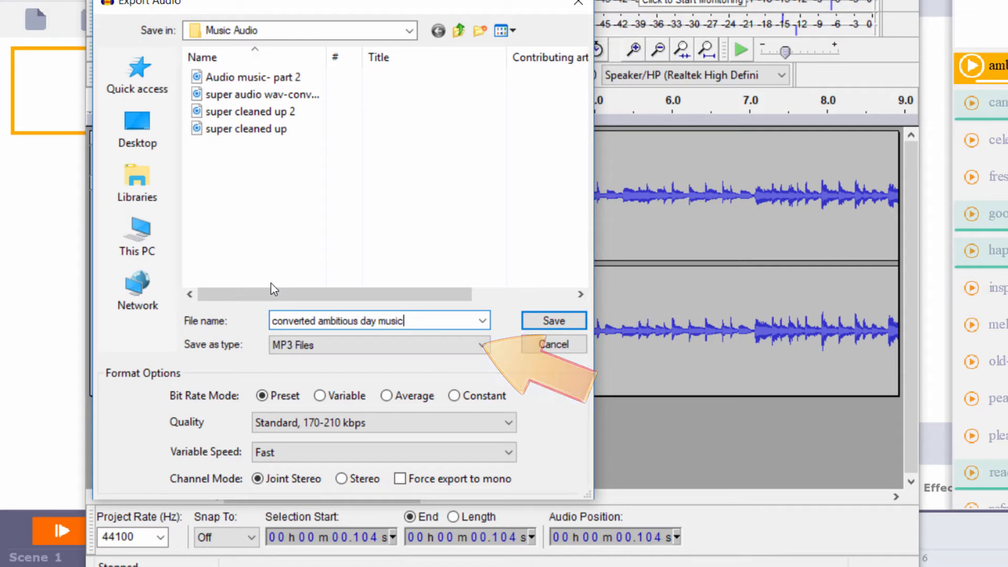
click(399, 345)
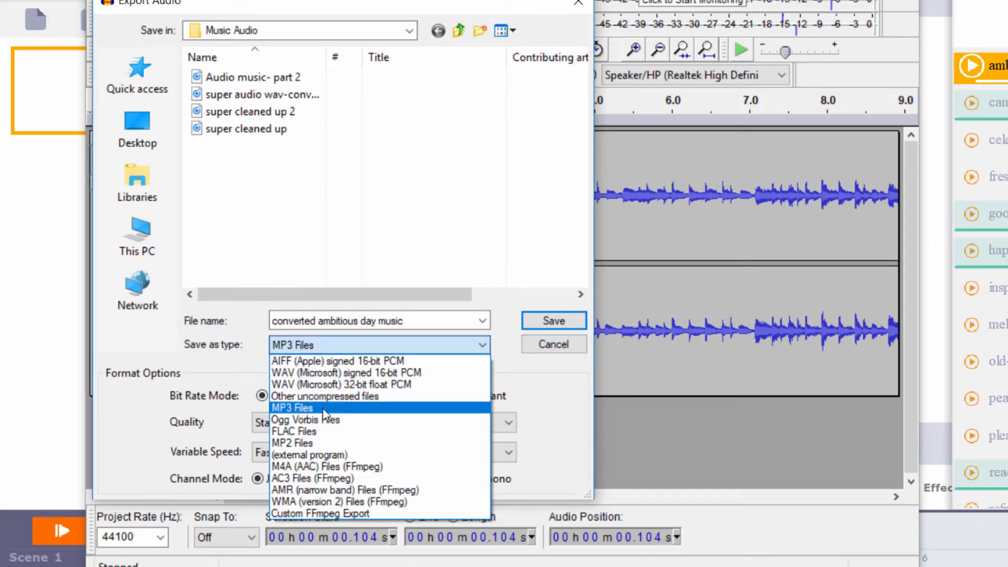
click(297, 410)
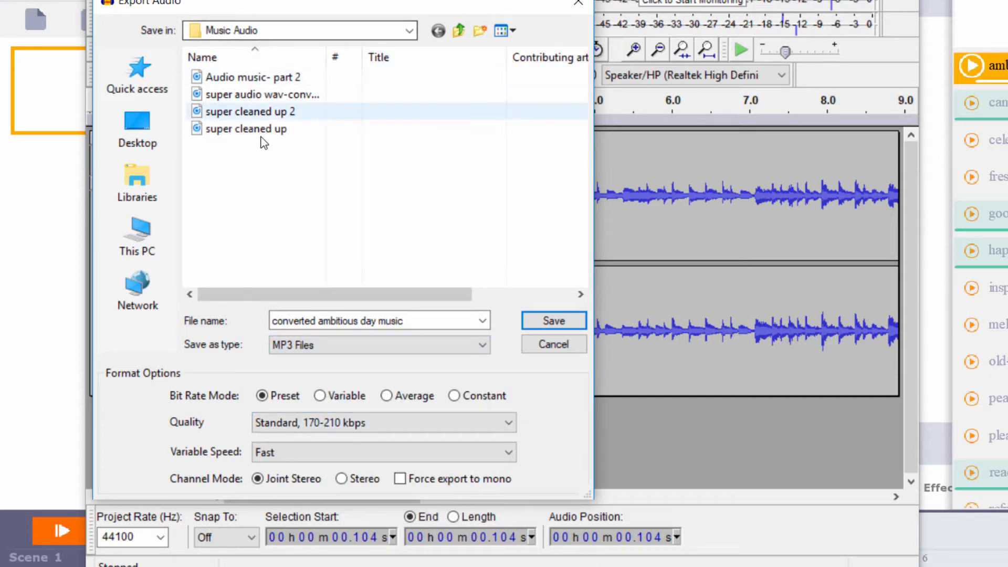
click(155, 126)
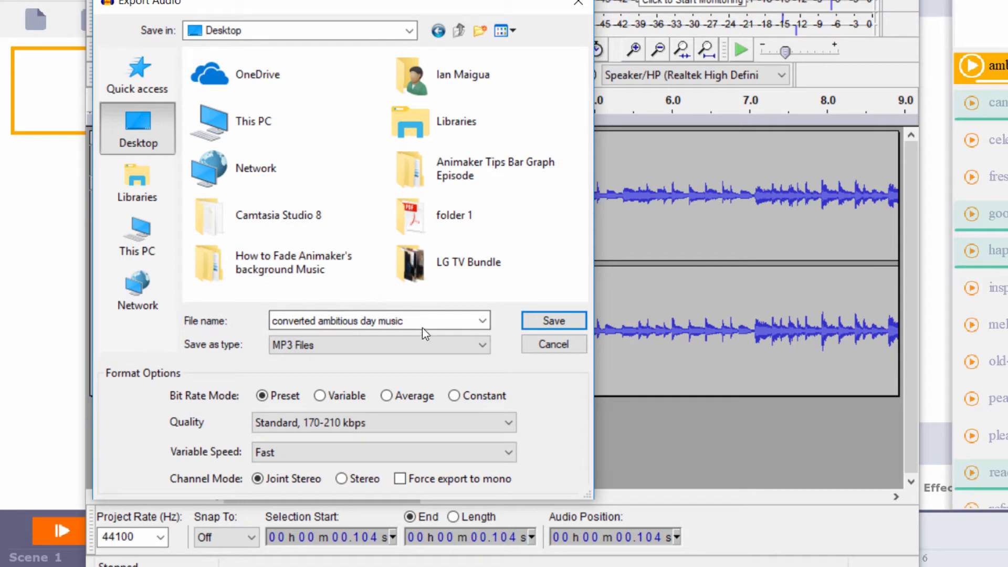
click(556, 320)
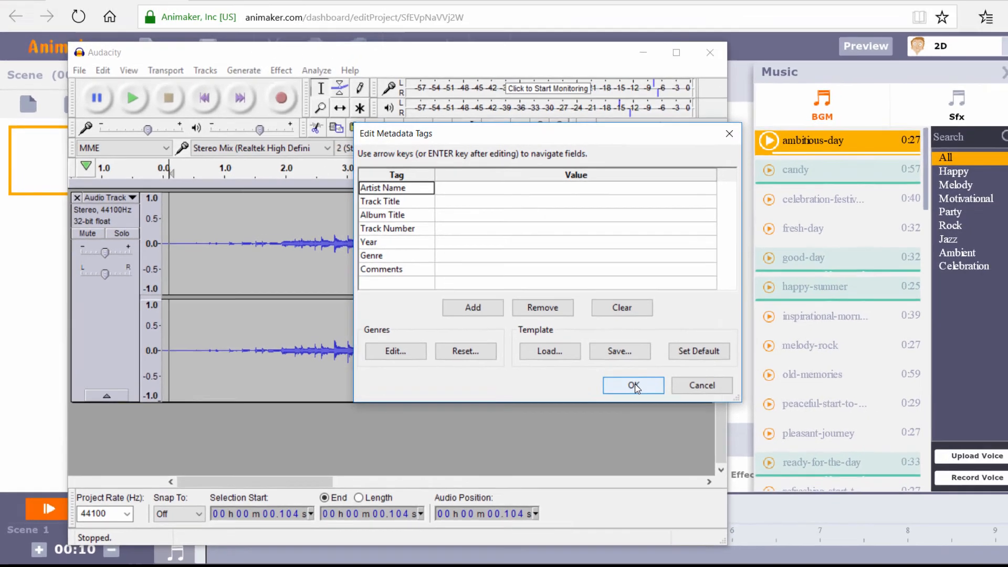
click(745, 380)
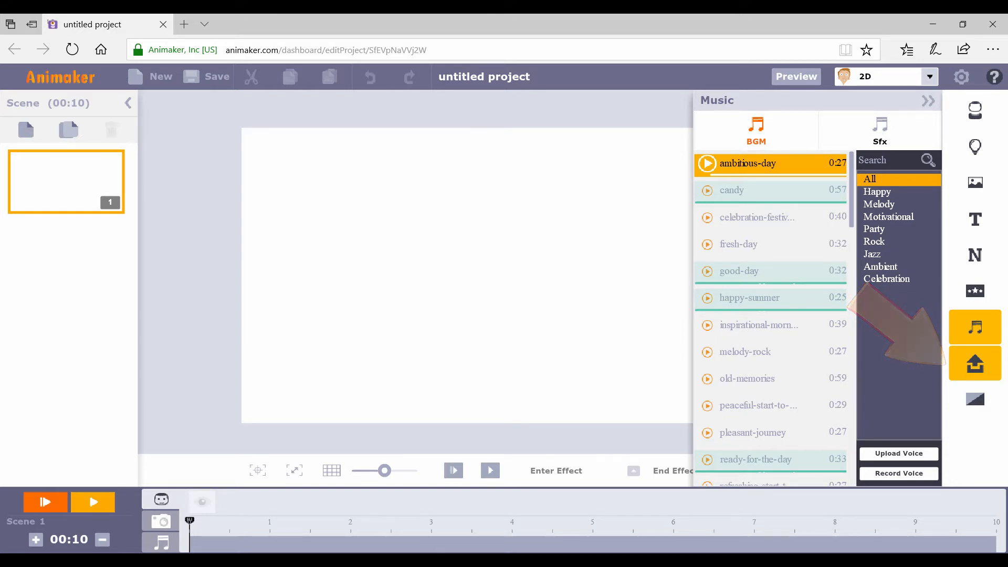
In Animaker, upload "converted ambitious day music_(1)" from the Desktop to the sound uploads as background music
click(975, 363)
click(818, 131)
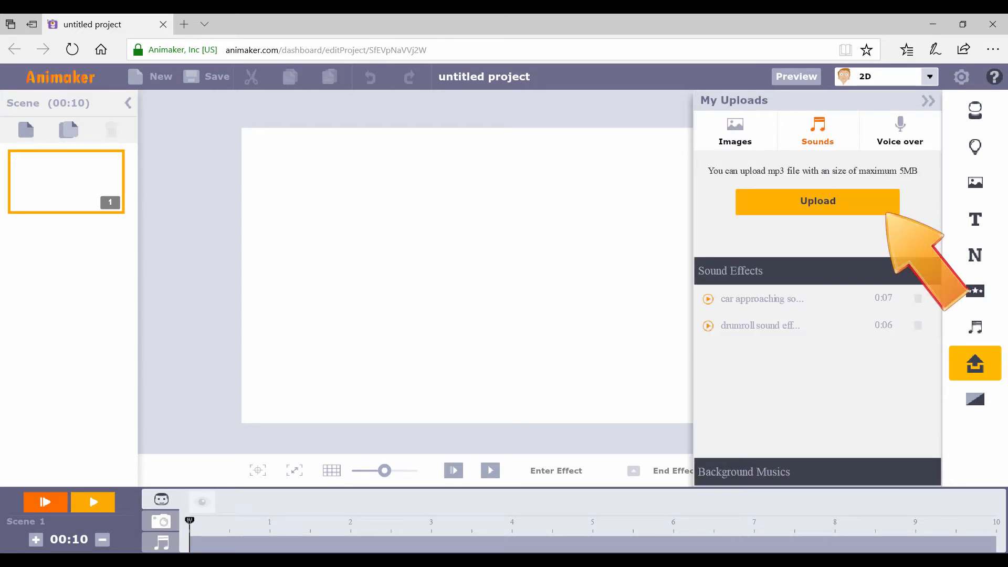
click(834, 206)
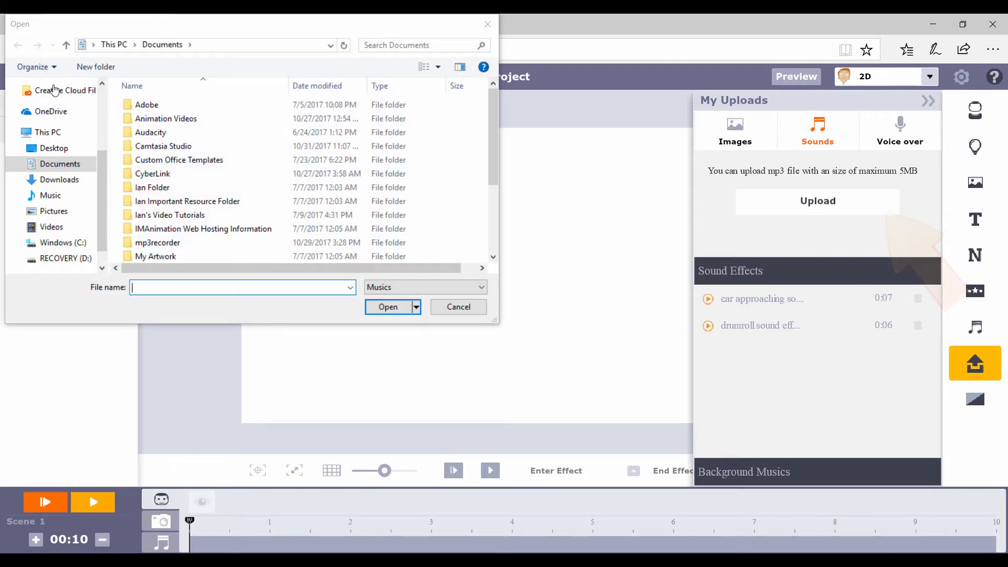
click(63, 151)
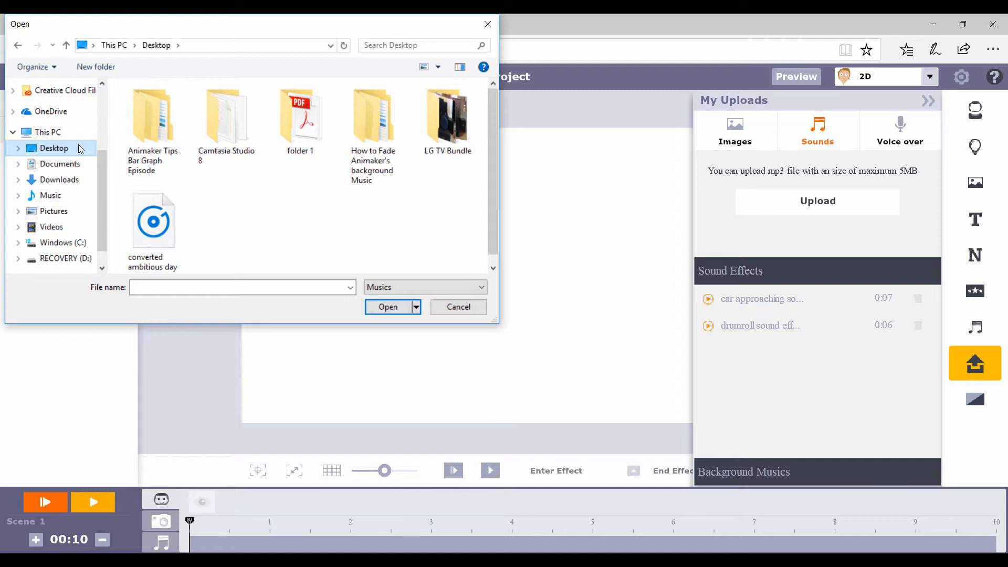
scroll(153, 210, down, 1)
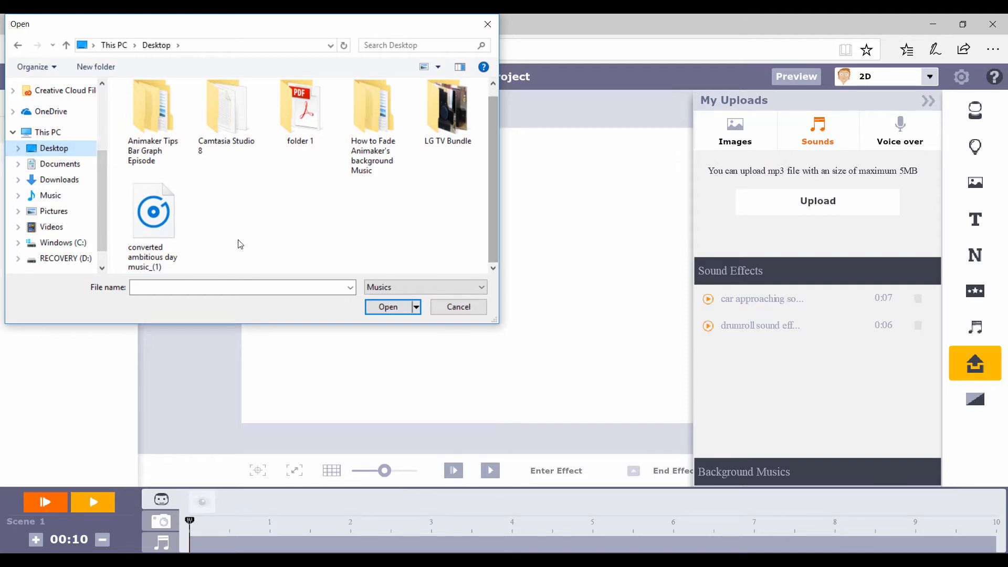
click(156, 221)
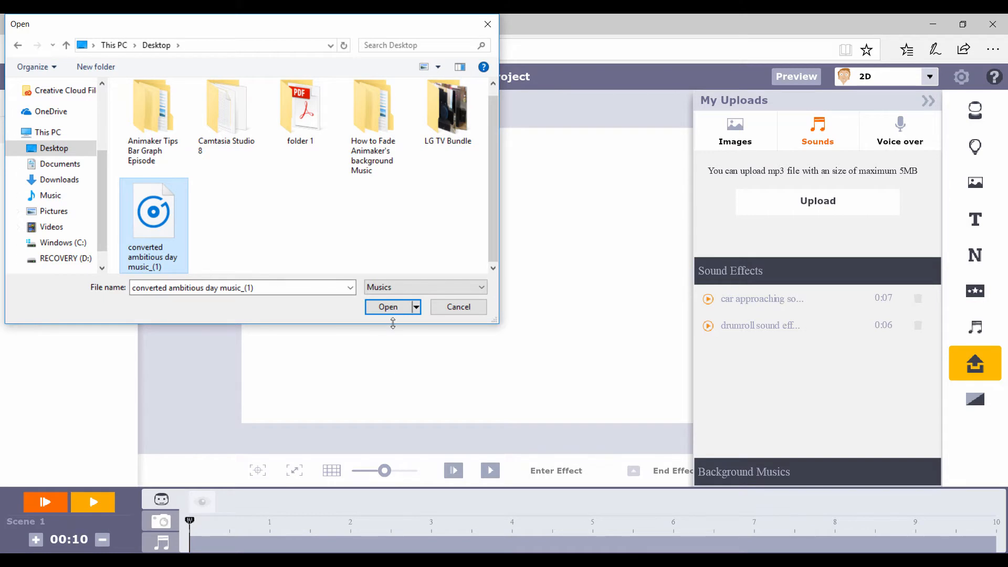
click(386, 309)
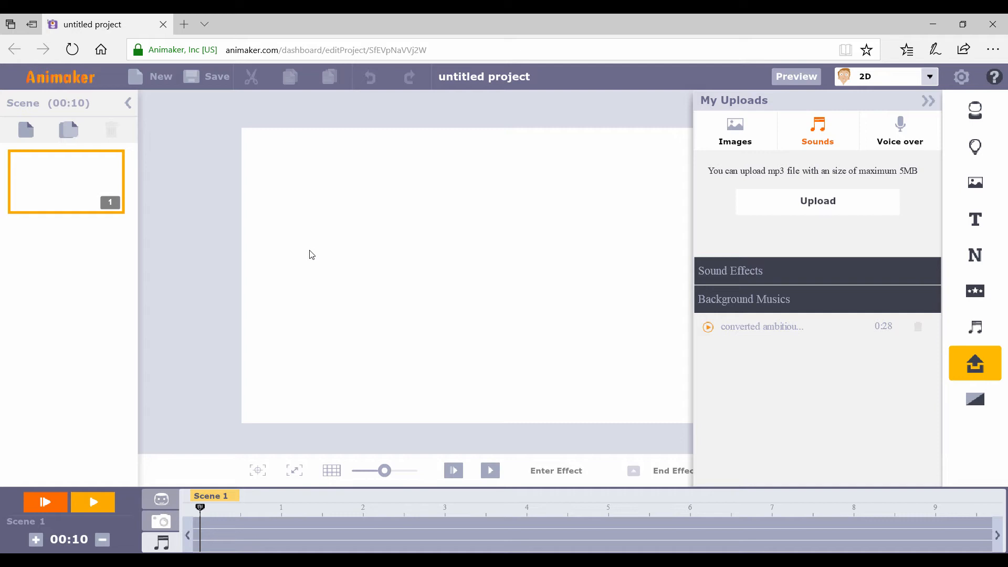
Add the uploaded converted music near the start of Scene 1 on the music timeline and select its clip
mouse_move(762, 327)
mouse_down()
mouse_move(599, 417)
mouse_move(296, 522)
mouse_move(193, 534)
mouse_up()
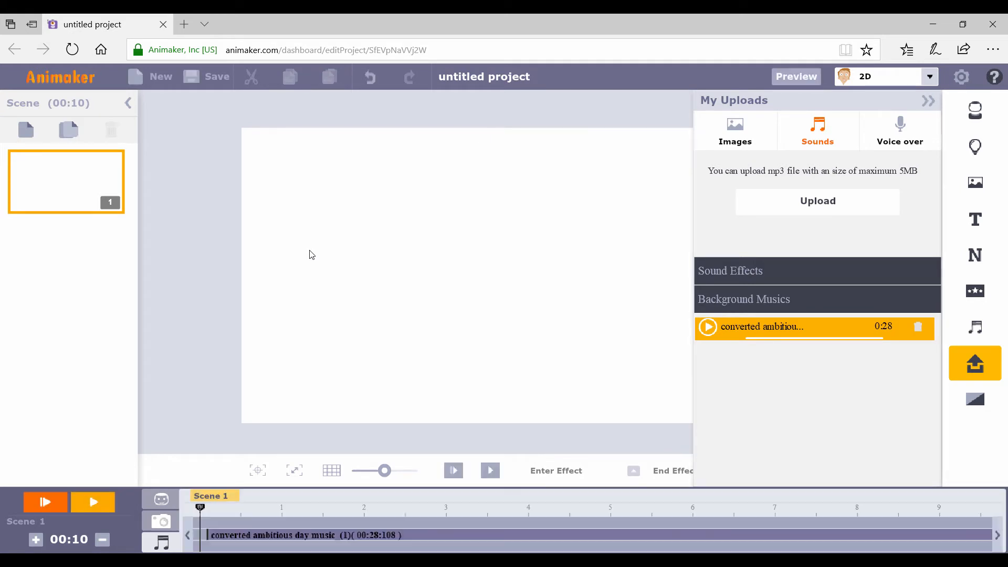
click(273, 535)
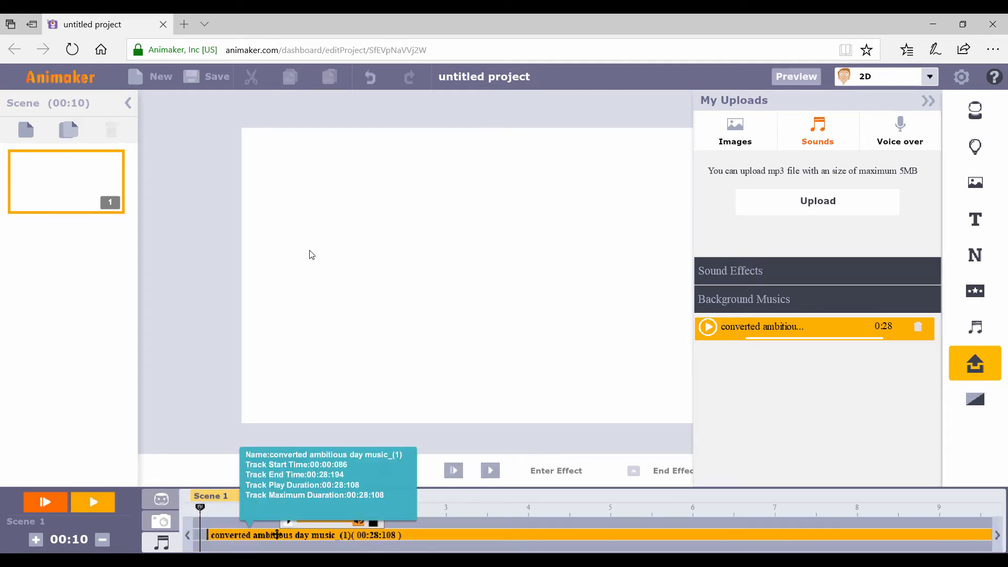